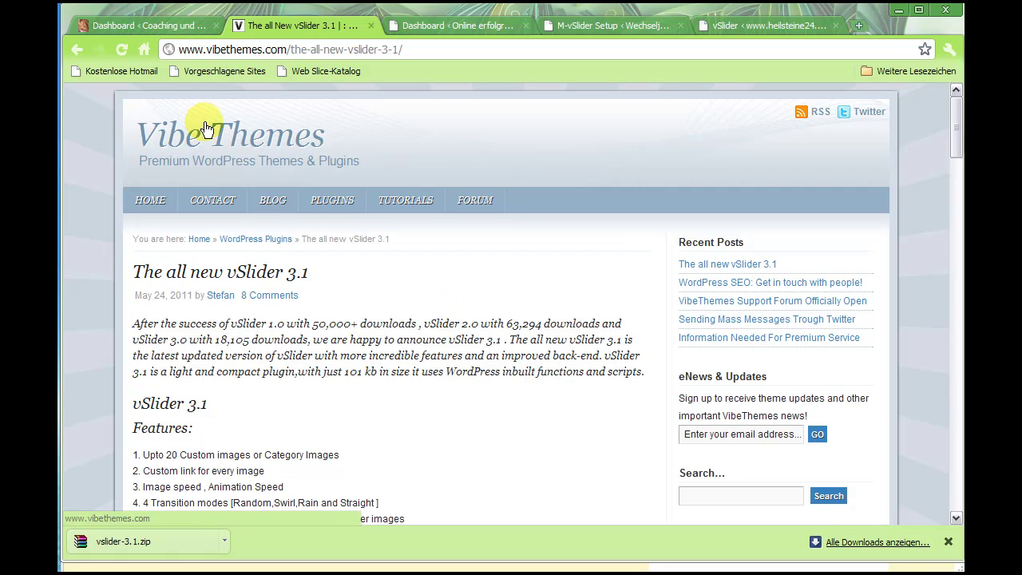
Step: Switch to the heilsteine24.info WordPress admin and open the page for installing a plugin from a ZIP archive
click(115, 25)
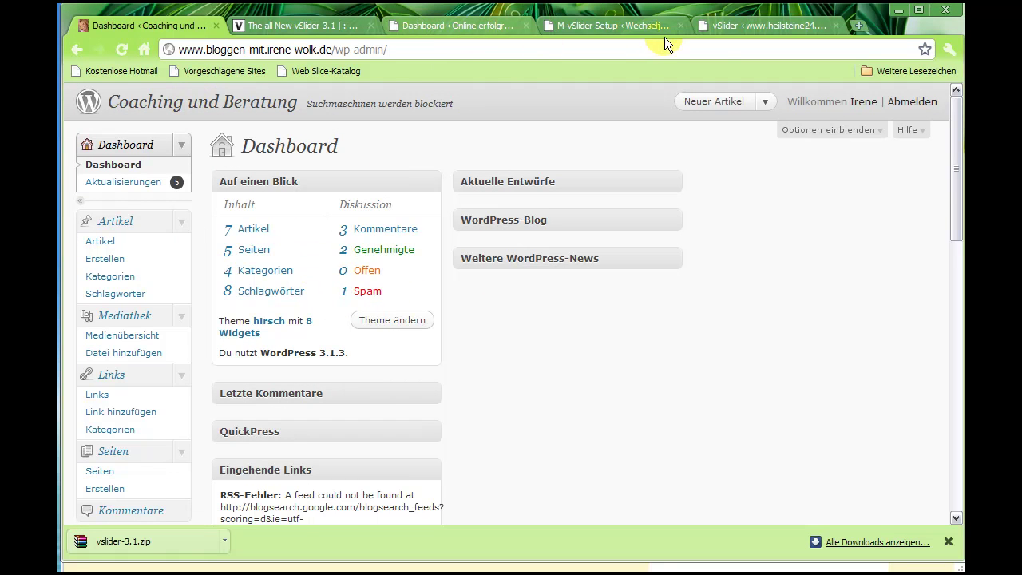
click(760, 27)
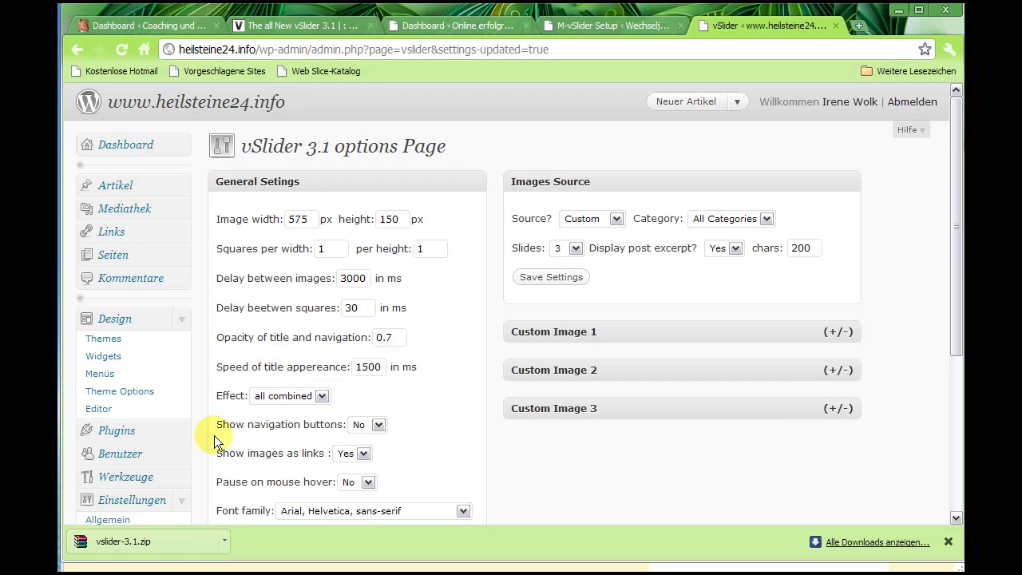
scroll(214, 434, down, 3)
click(124, 195)
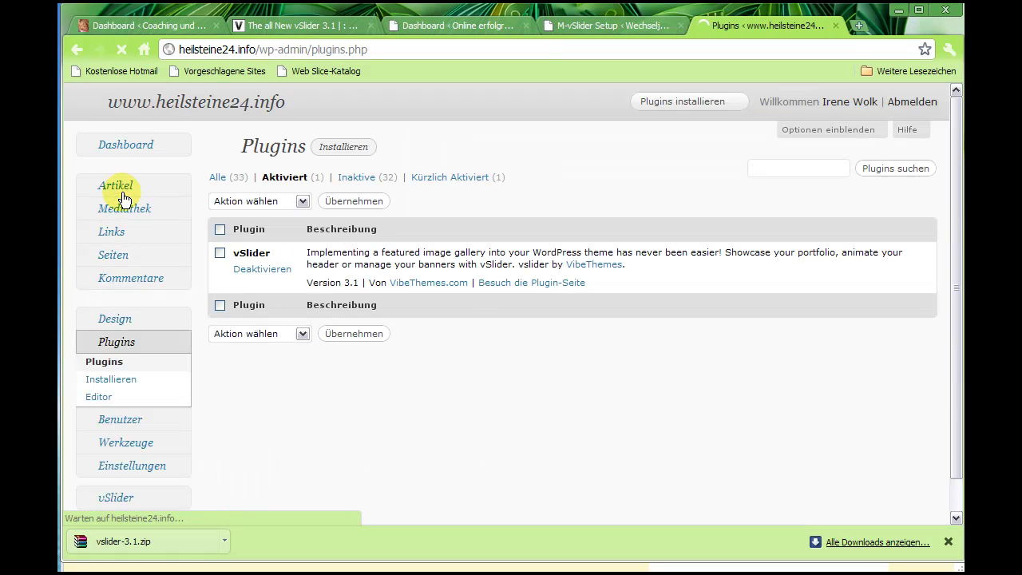
click(355, 149)
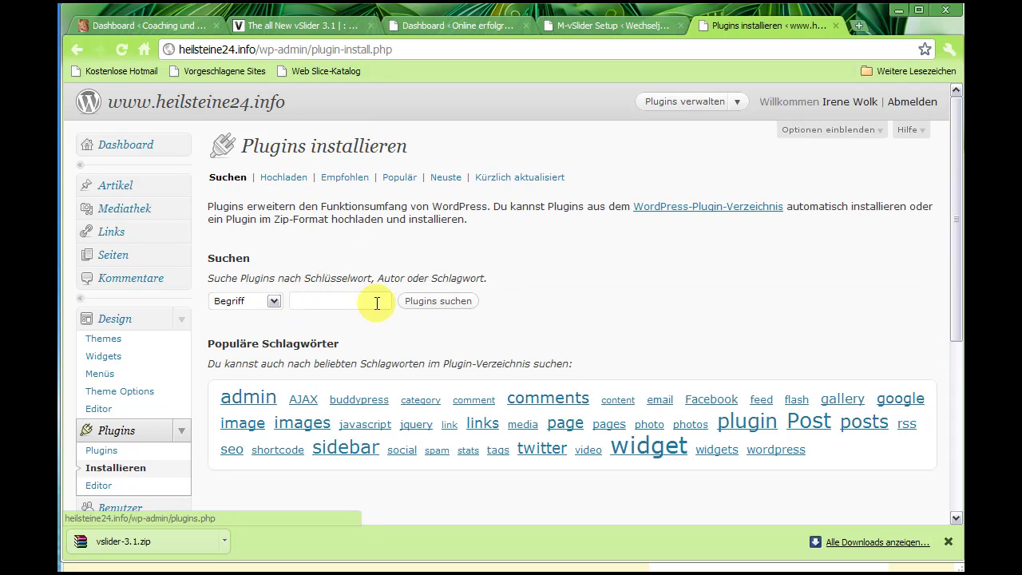
click(286, 177)
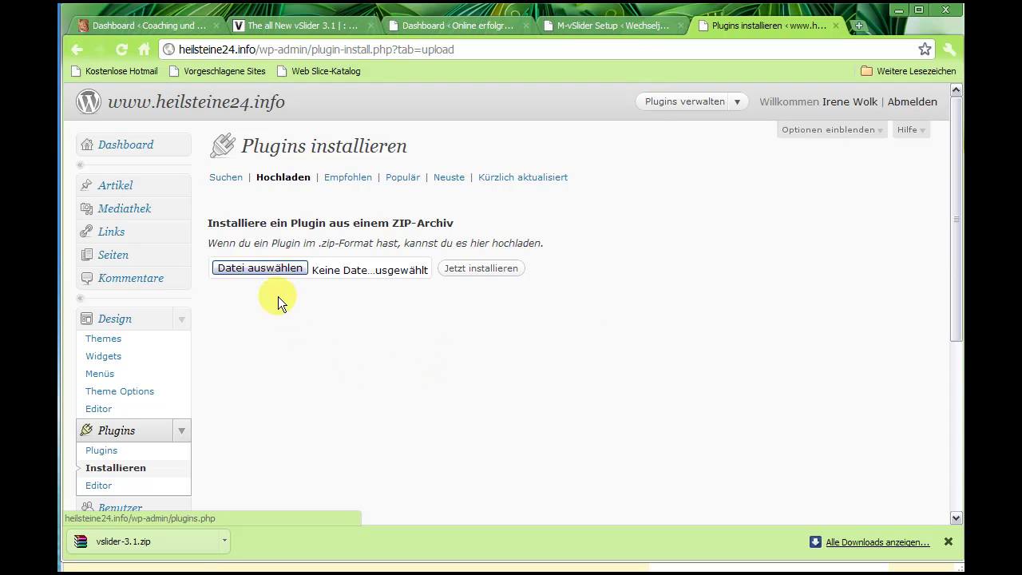
click(258, 268)
Step: Open the vSlider options page and set the delay between images to 7000 ms
scroll(231, 322, down, 4)
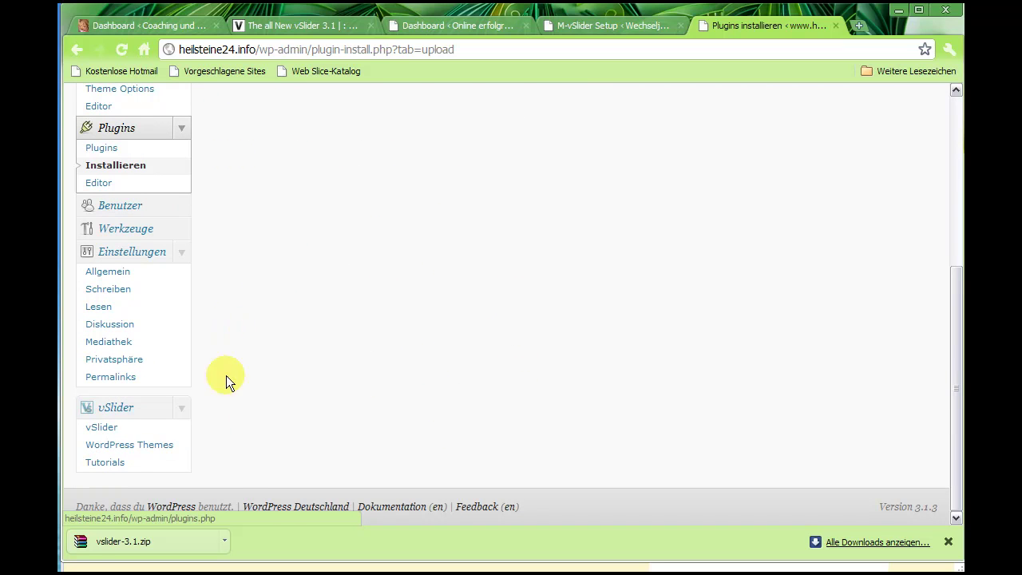
click(106, 431)
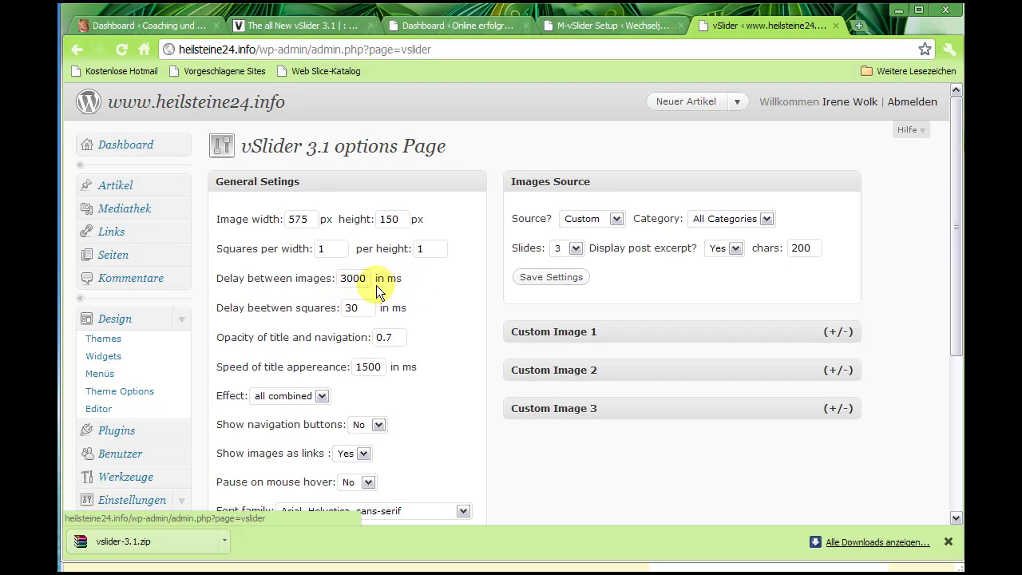
click(351, 277)
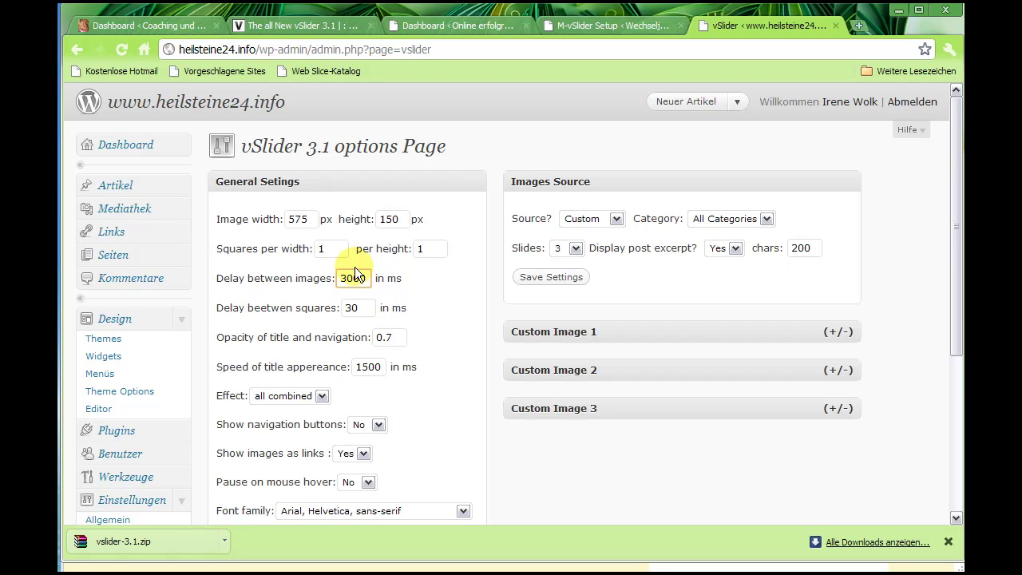
text(7)
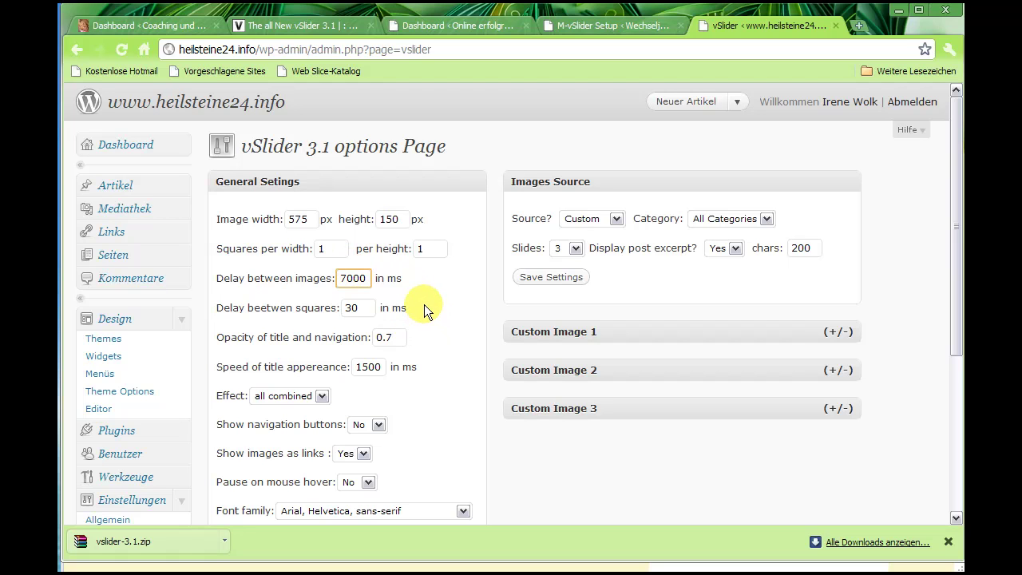
Step: Choose the "all combined" slider effect and set pause on mouse hover to Yes
scroll(429, 340, down, 1)
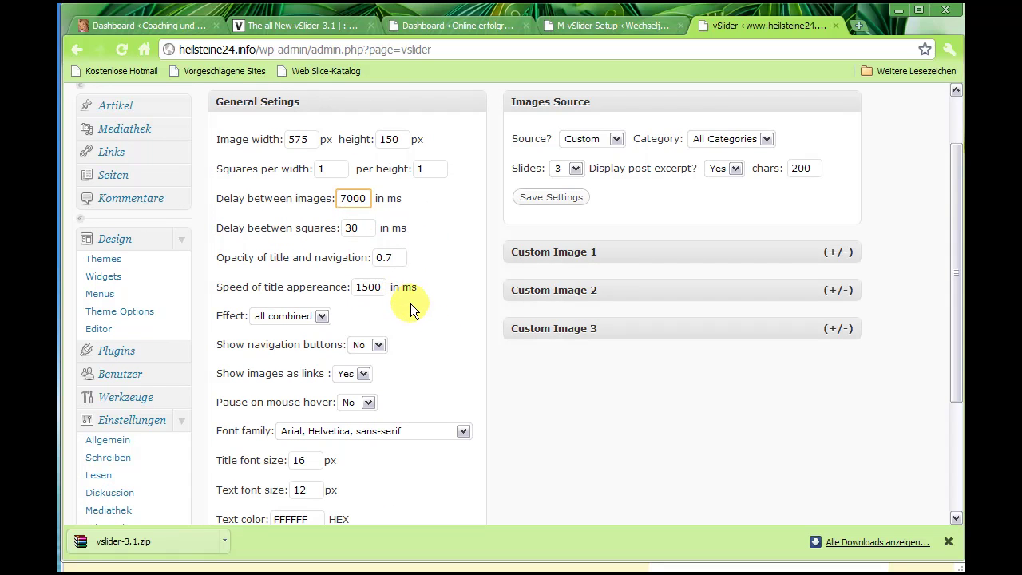
scroll(411, 303, down, 1)
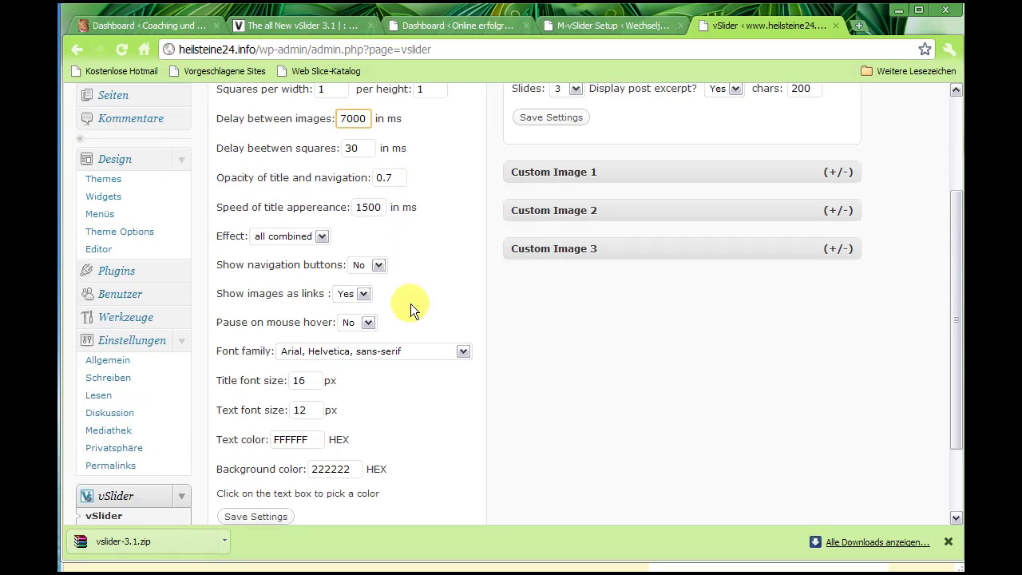
click(321, 236)
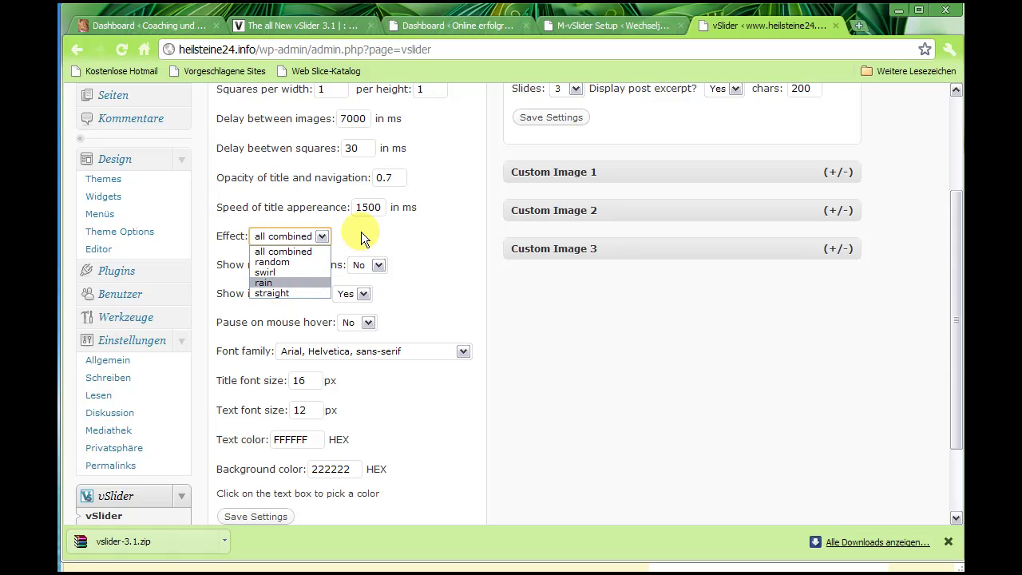
click(315, 249)
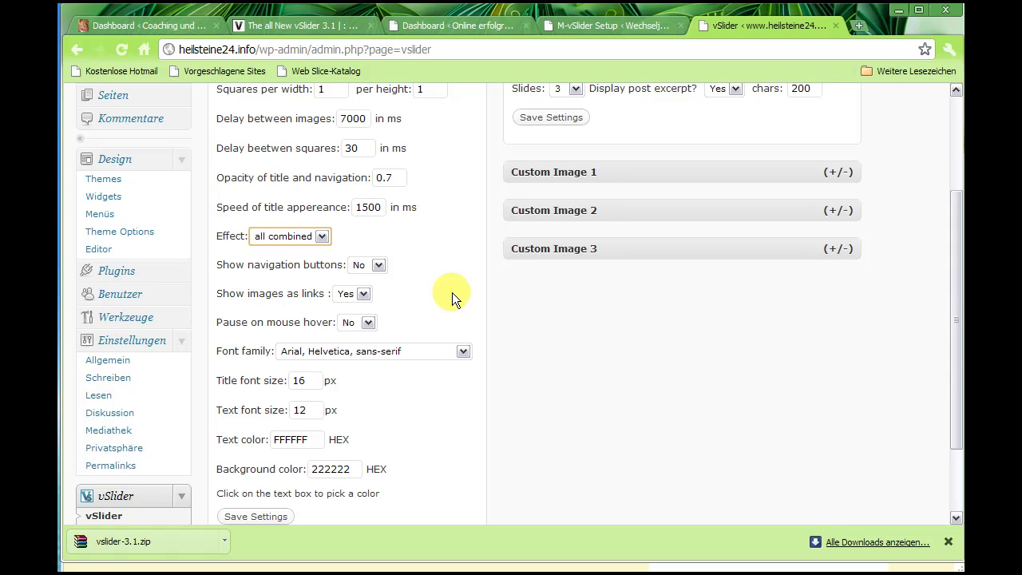
click(376, 328)
click(358, 340)
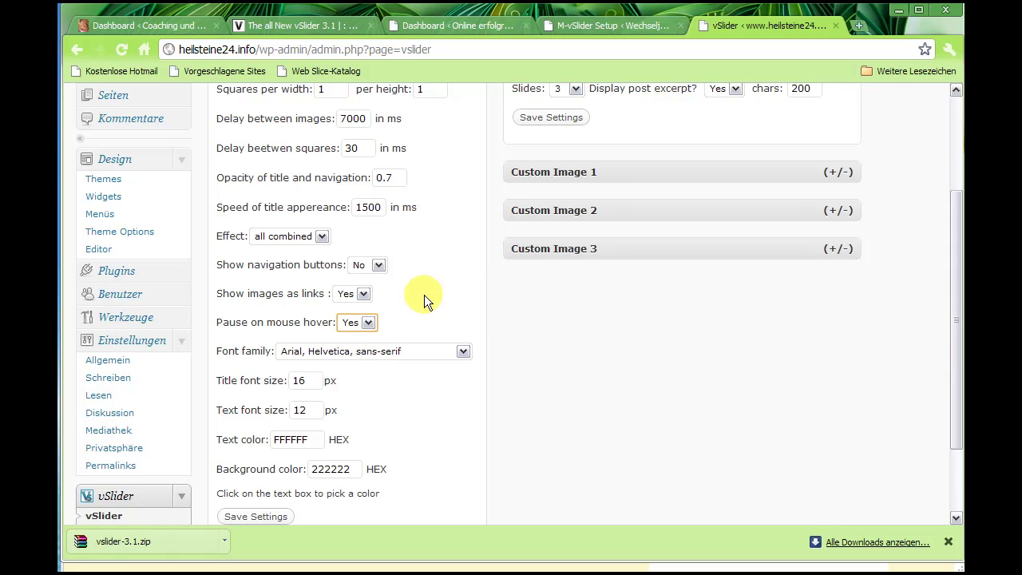
Step: Set the slider font family to 'Trebuchet MS', Helvetica, sans-serif, with a 14 px title and 10 px text size
scroll(426, 288, down, 1)
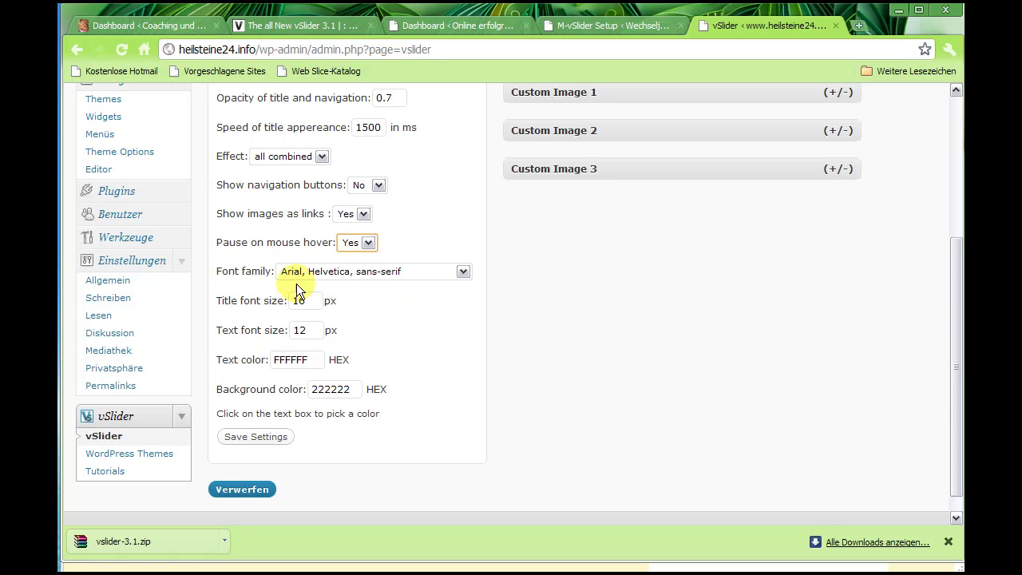
click(462, 272)
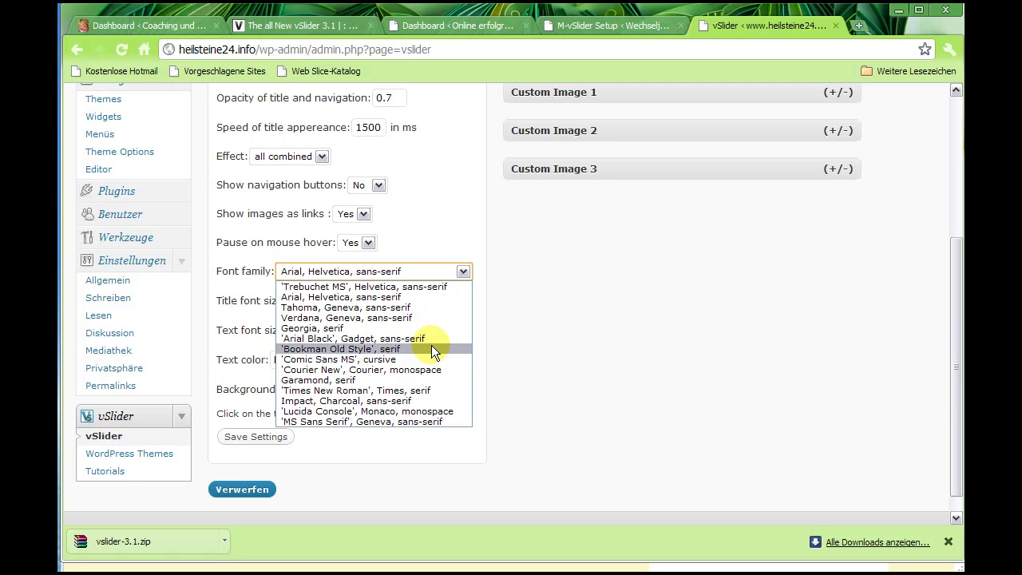
click(365, 289)
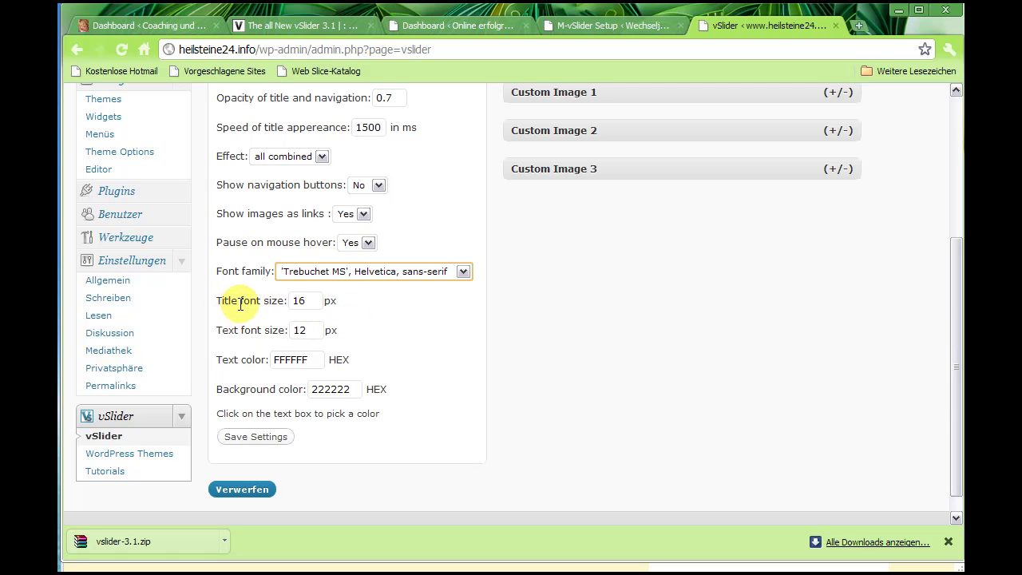
double_click(298, 300)
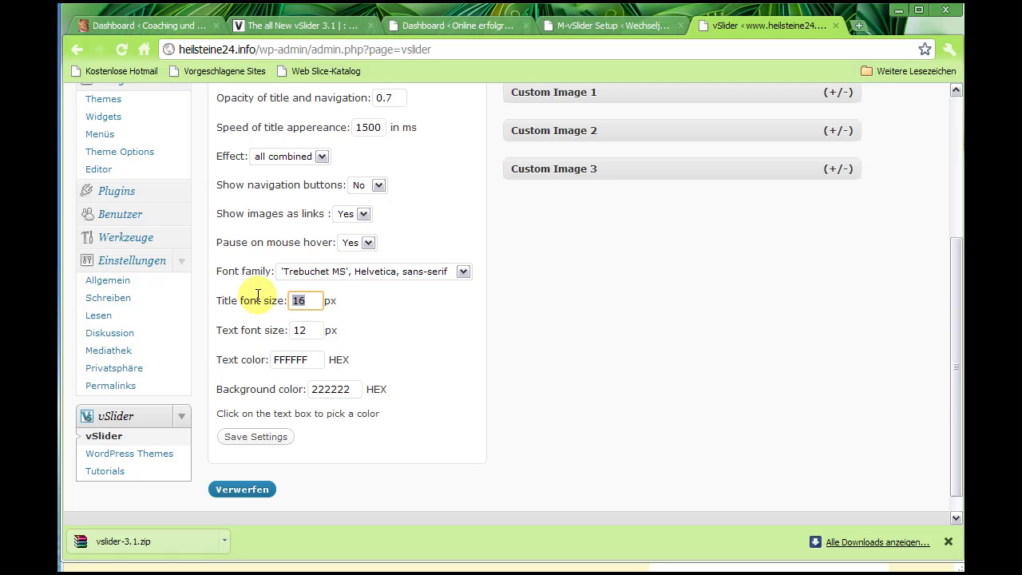
text(14)
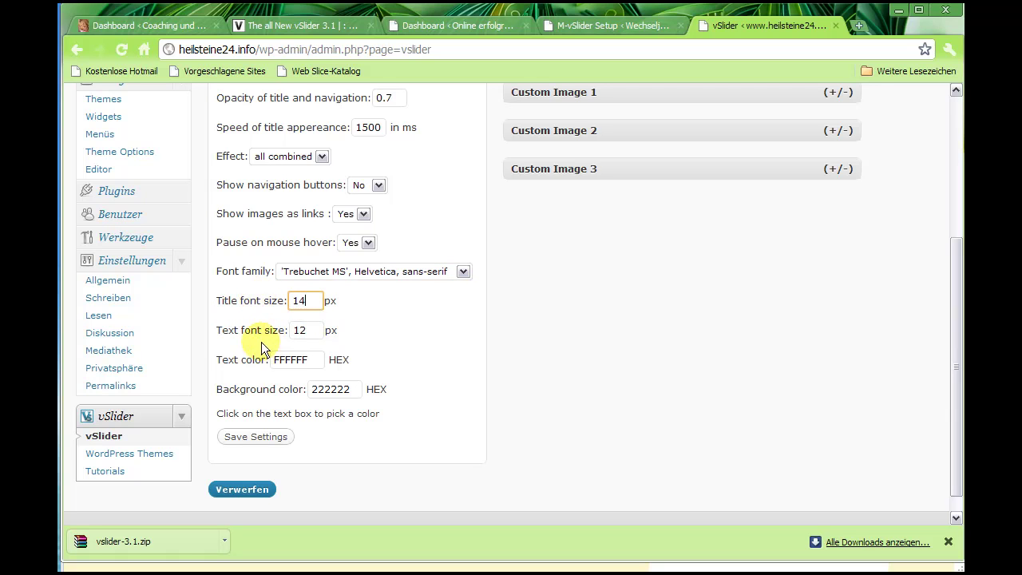
double_click(317, 330)
text(10)
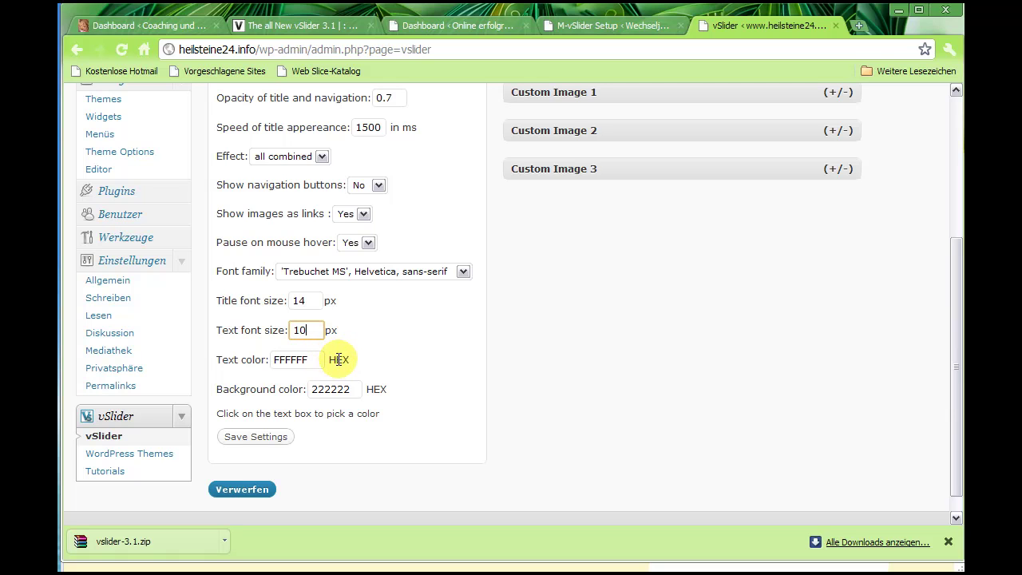
Step: Pick the near-black color 1c061c as the slider's text color
click(316, 359)
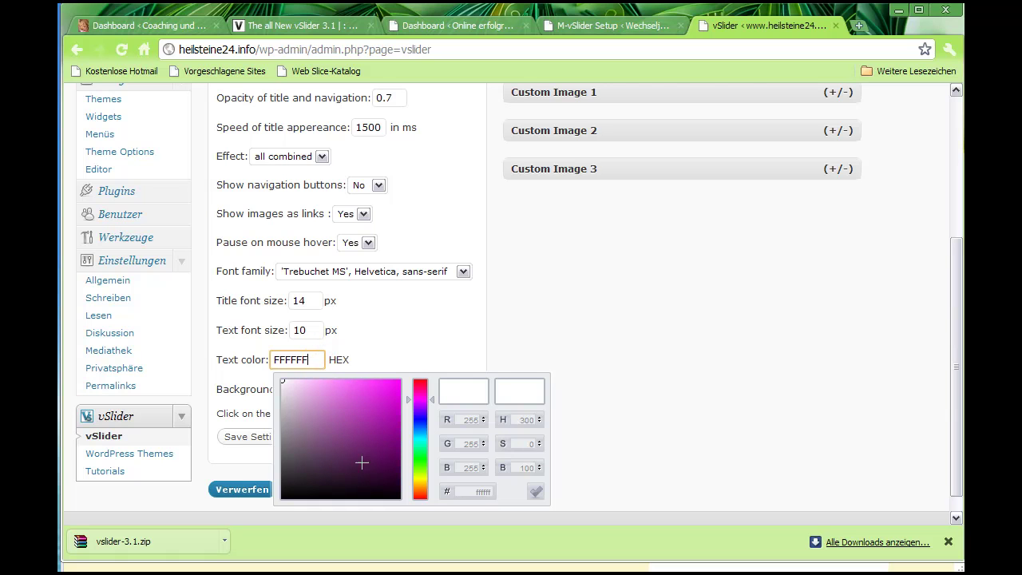
click(377, 486)
click(533, 500)
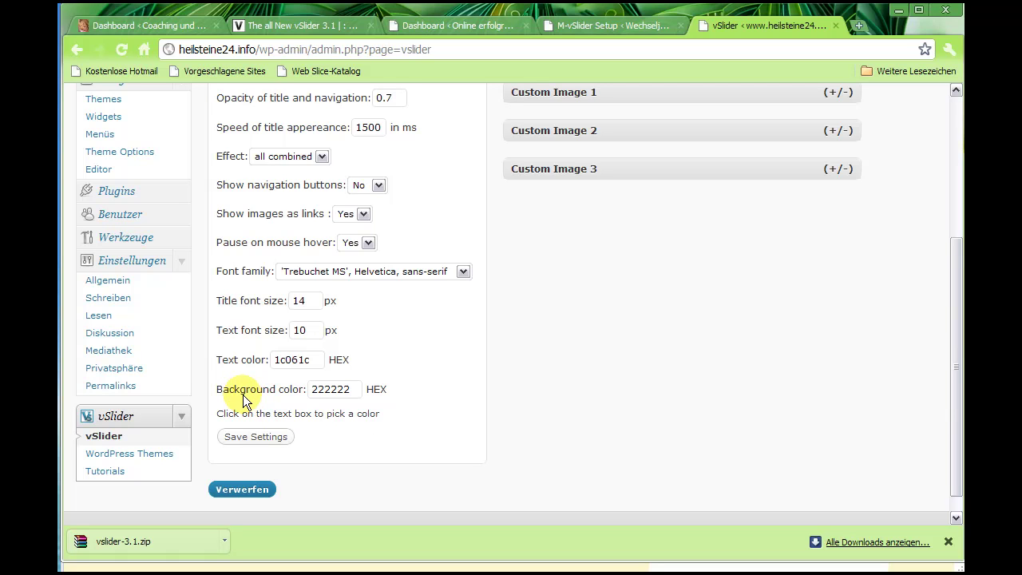
Step: Pick the near-white color fcf9fc as the slider's background color and save the general settings
click(351, 389)
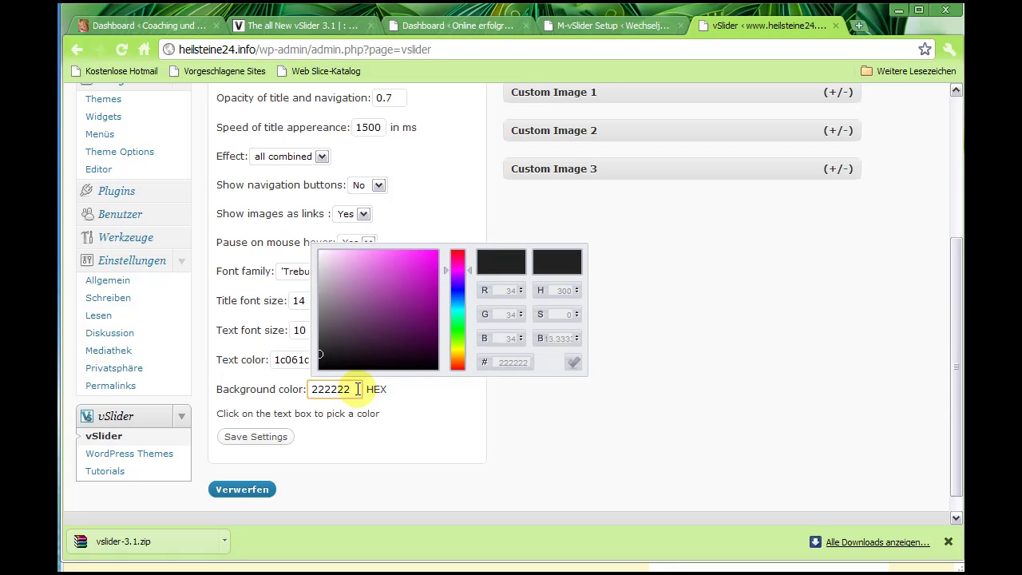
drag(351, 304, 320, 250)
click(509, 363)
click(573, 361)
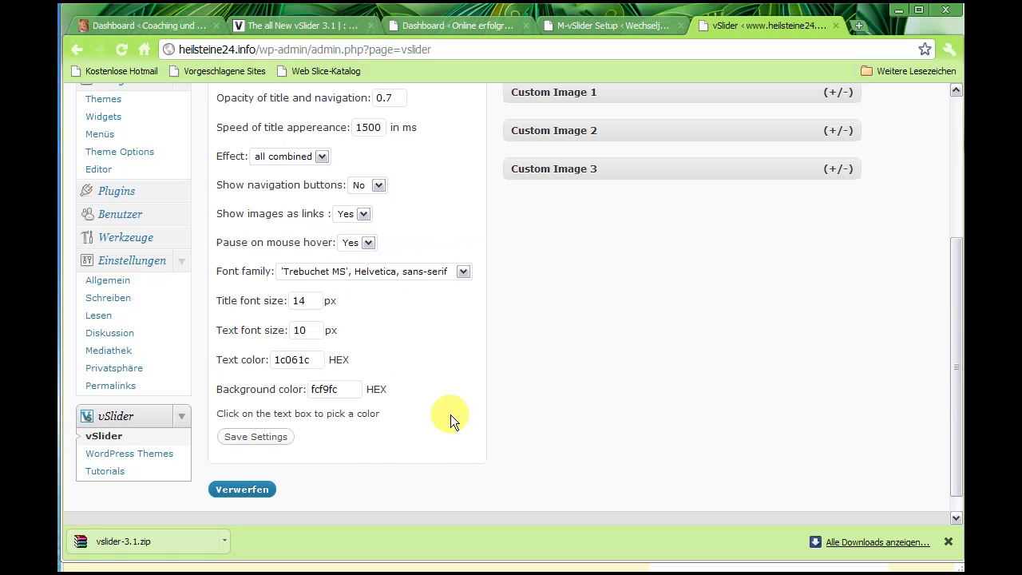
click(255, 436)
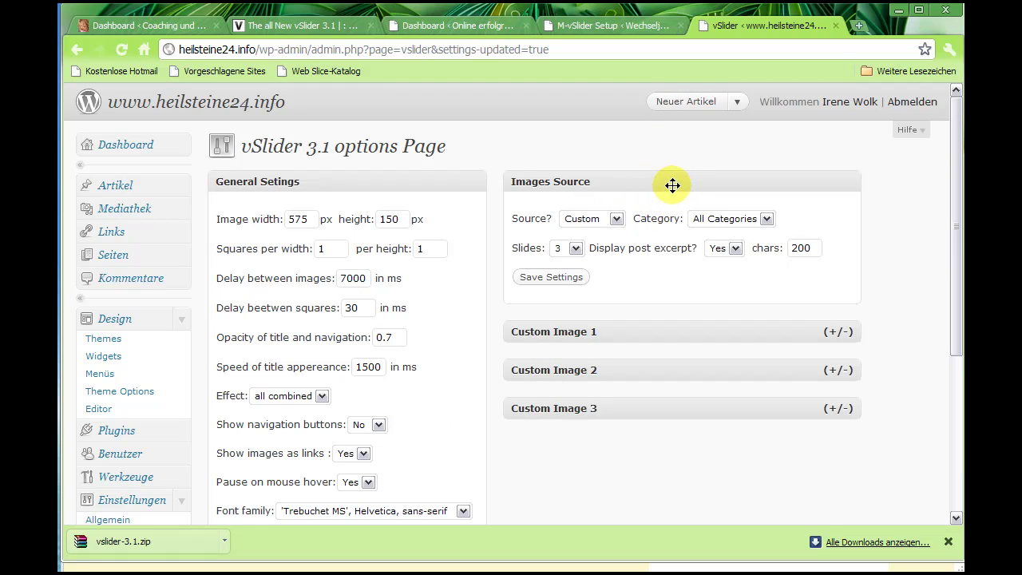
Step: Choose Custom as the slider's image source and save the image source settings
click(615, 223)
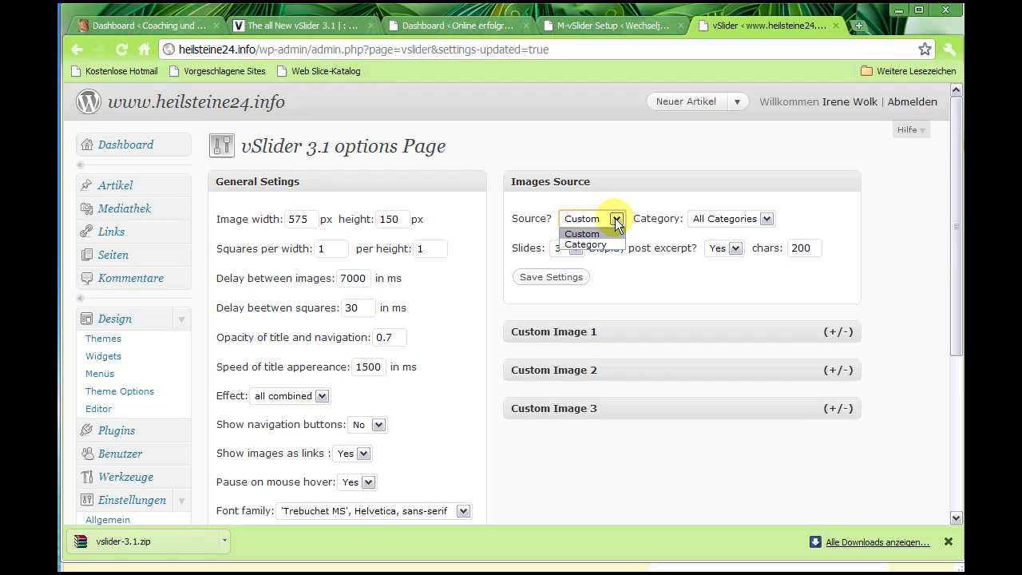
click(585, 222)
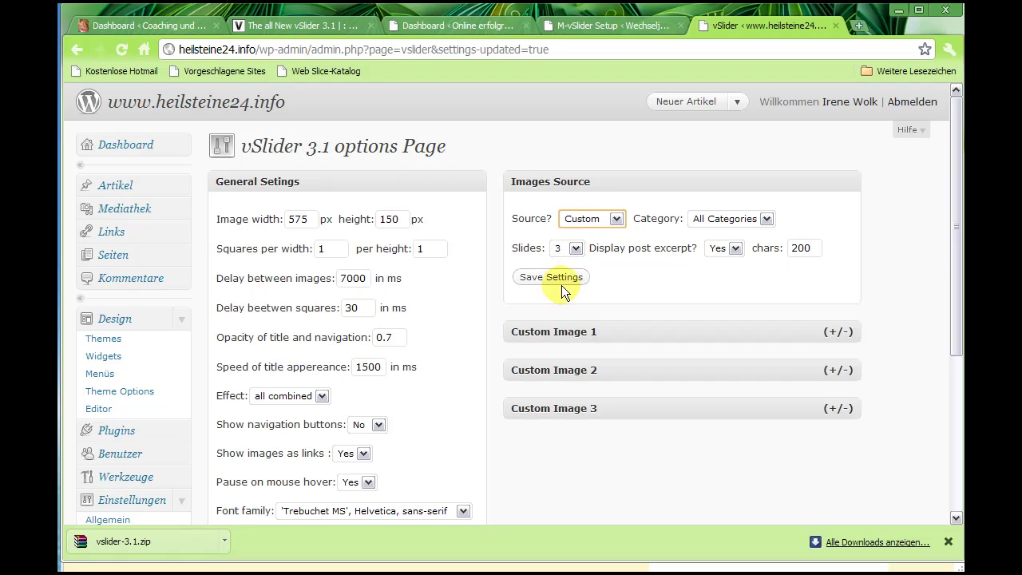
click(561, 279)
Step: Upload blume1.jpg from the desktop for Custom Image 1 and use it as slider image in full size (600 × 157)
click(834, 335)
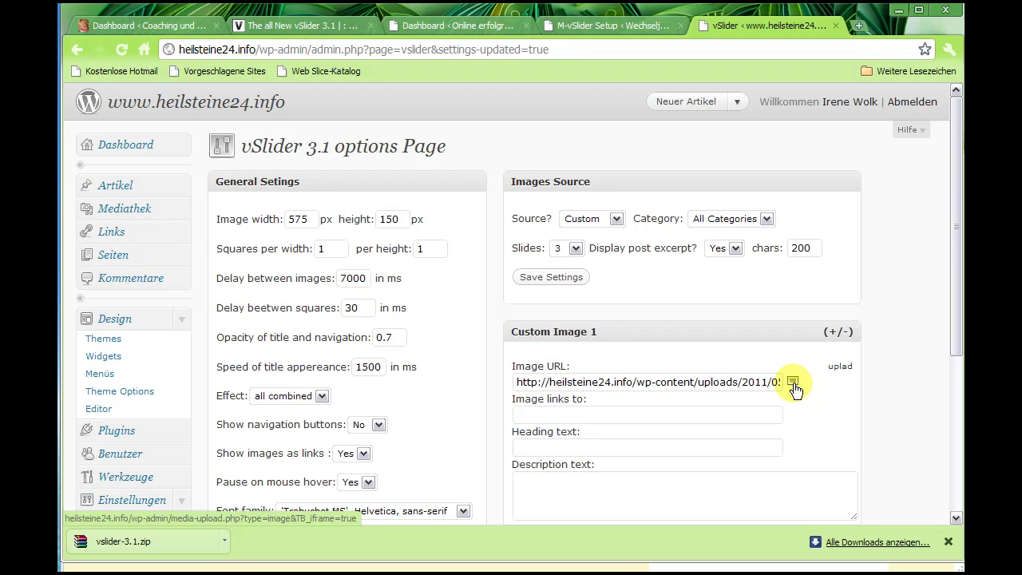
click(793, 383)
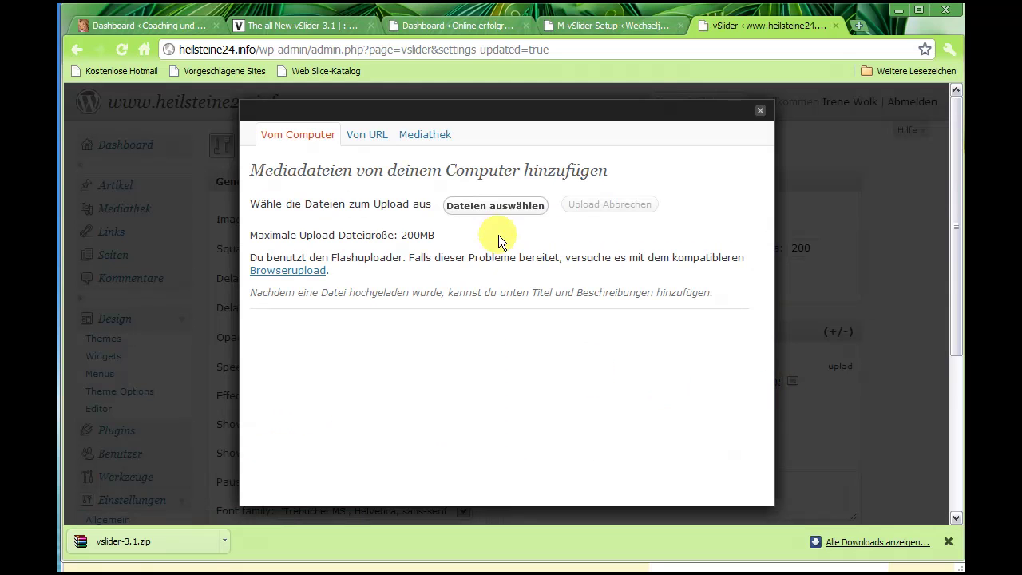
click(498, 207)
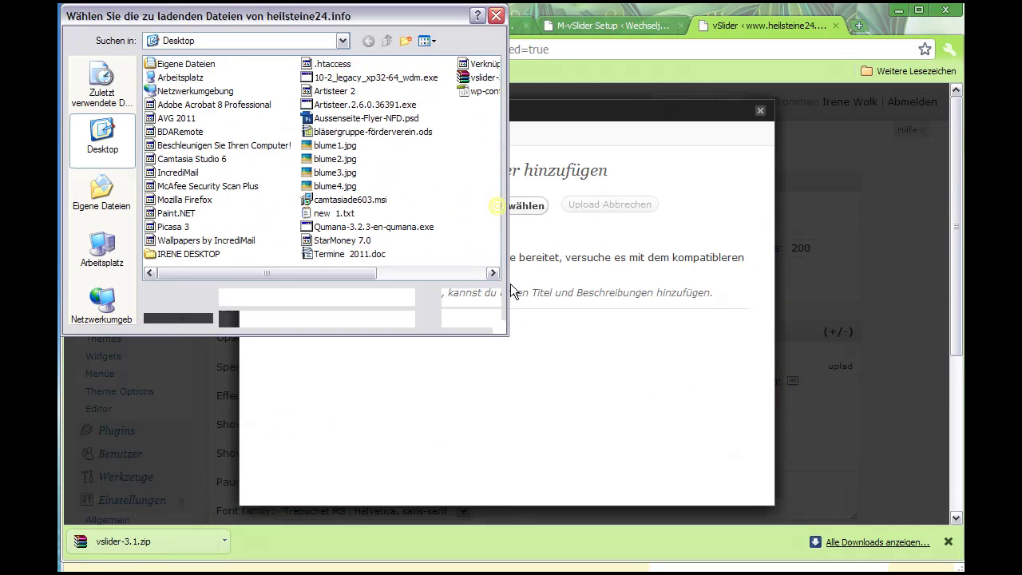
click(331, 147)
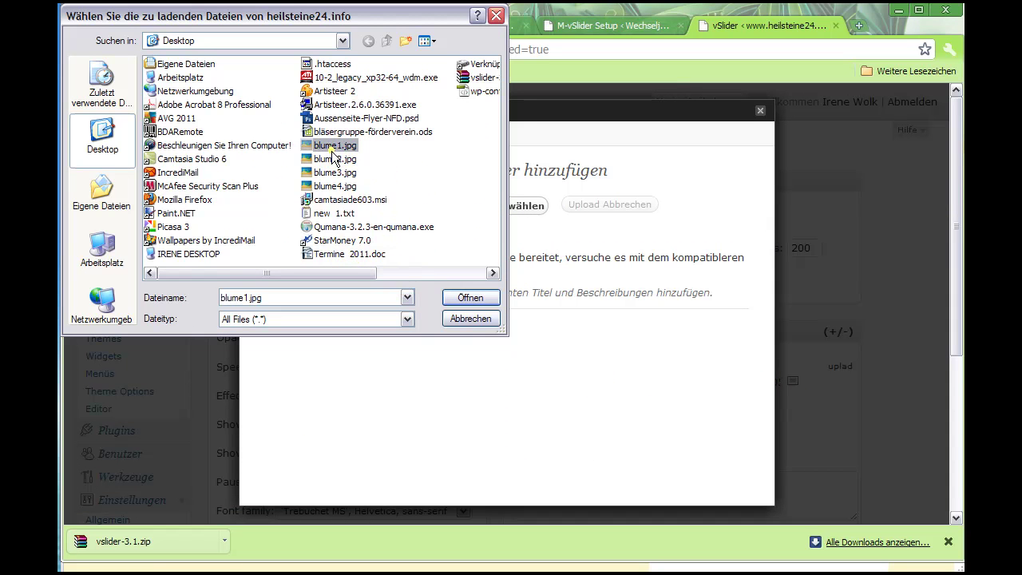
click(470, 297)
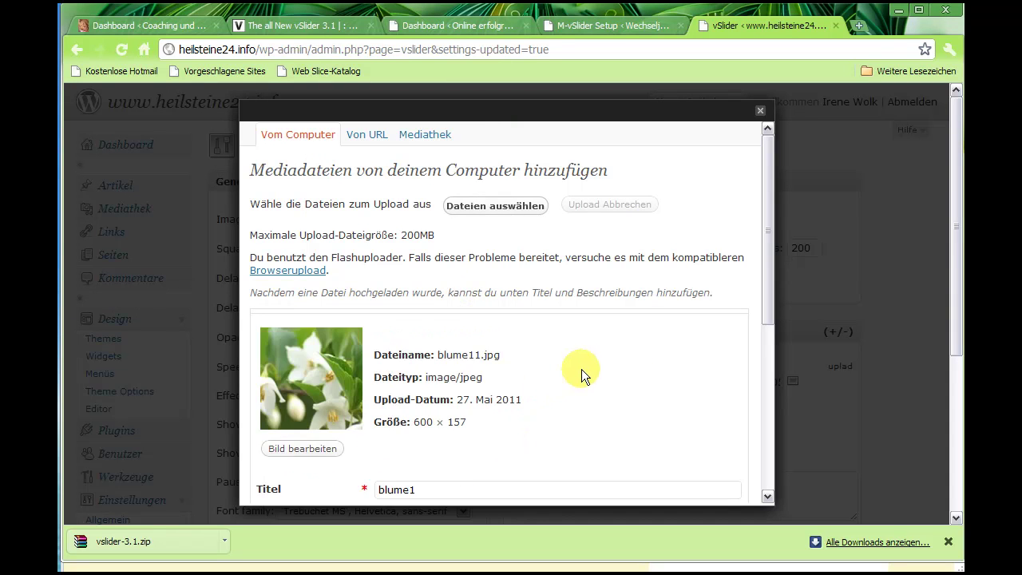
scroll(638, 347, down, 5)
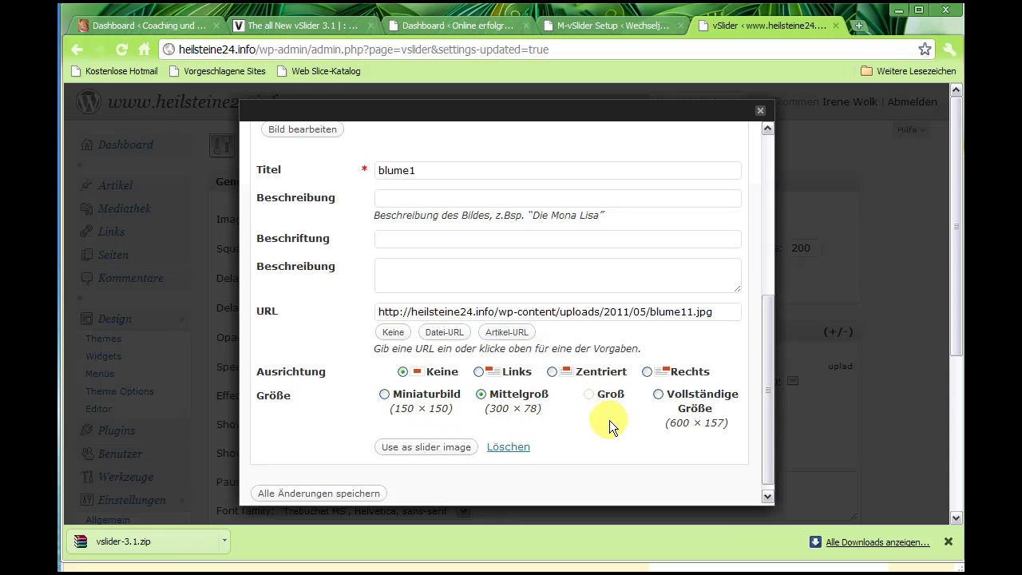
click(658, 394)
click(403, 451)
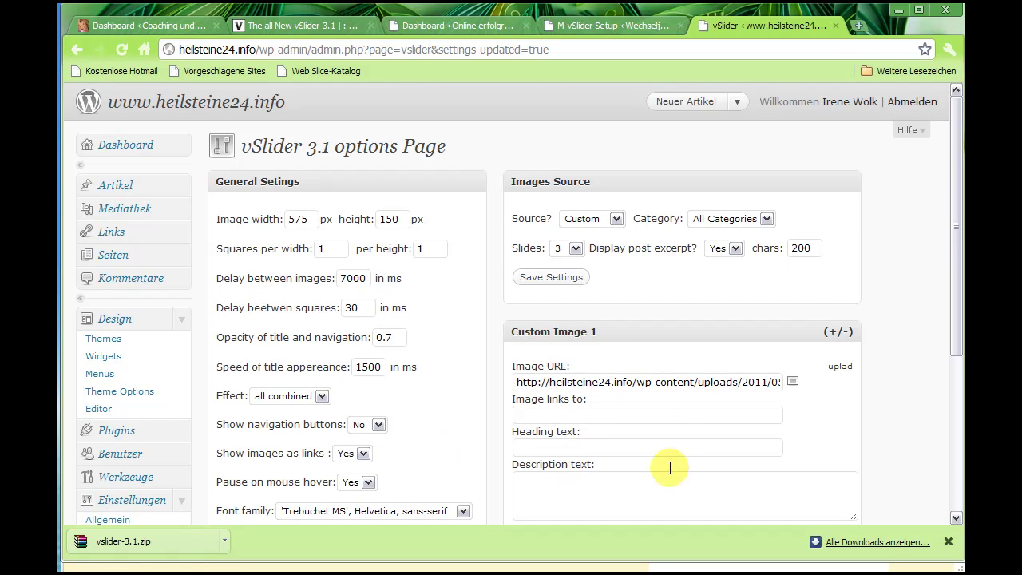
click(543, 414)
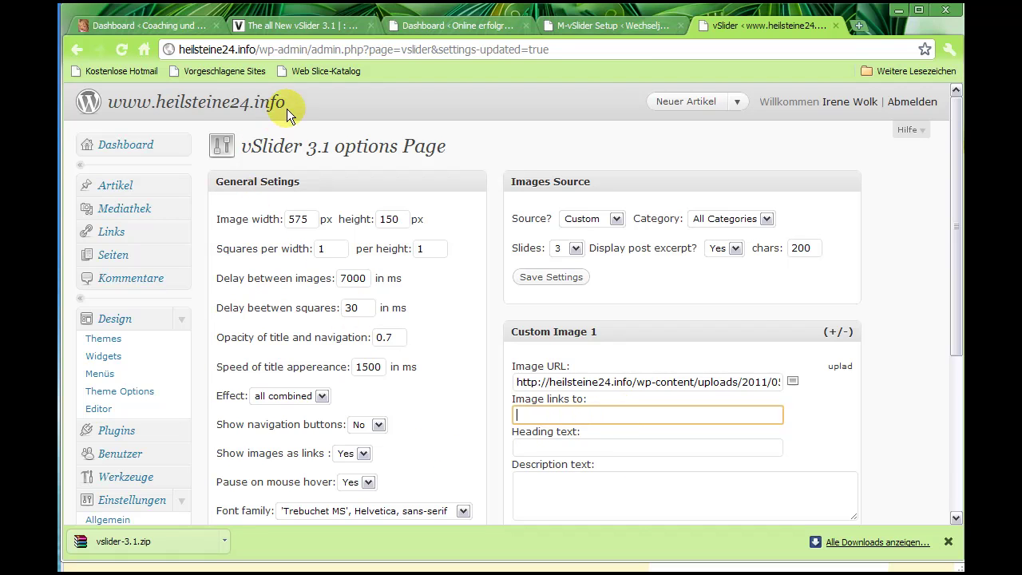
drag(292, 101, 110, 101)
key(ctrl+c)
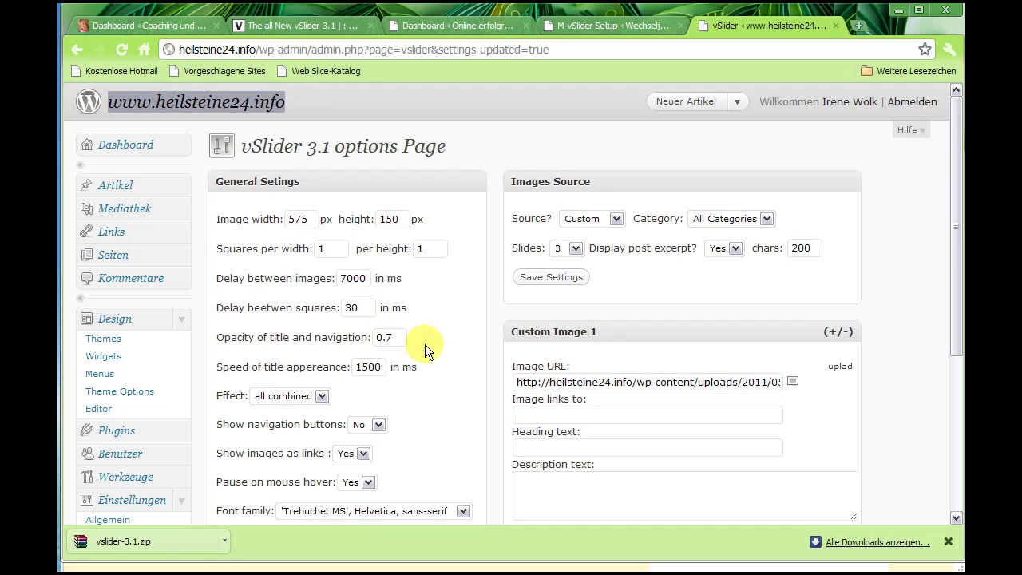
click(528, 411)
key(ctrl+v)
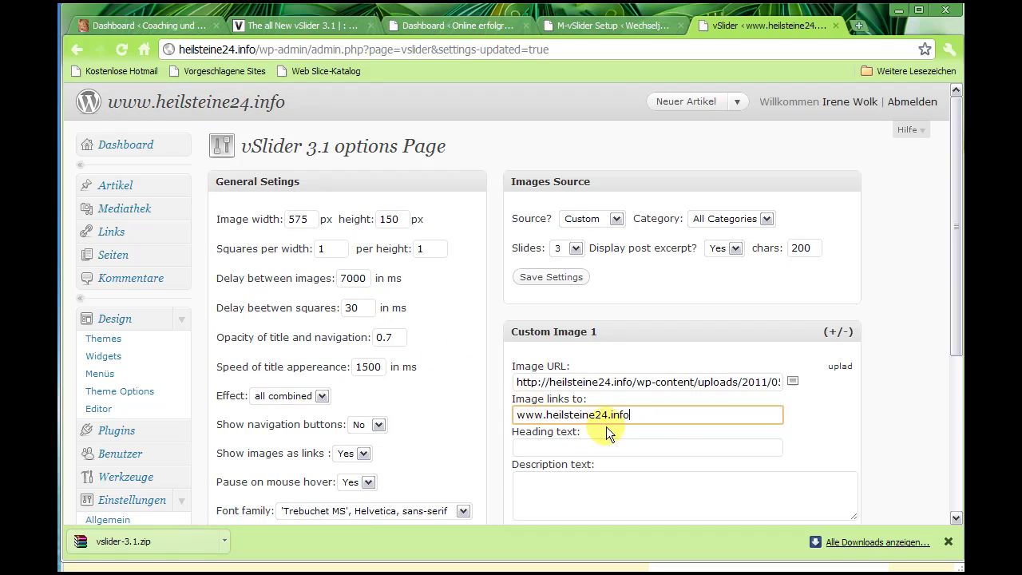
click(518, 415)
text(http)
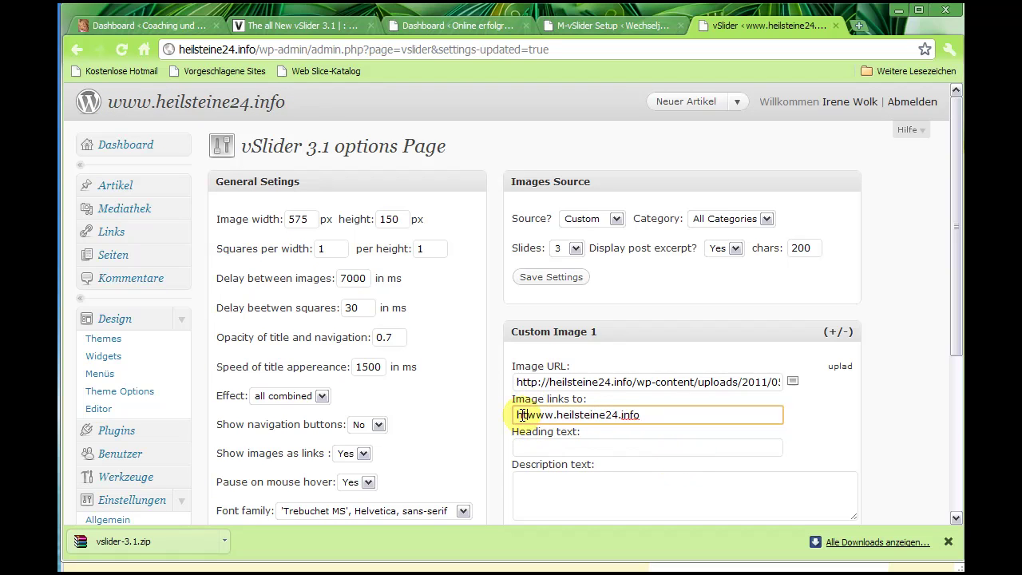
text(://)
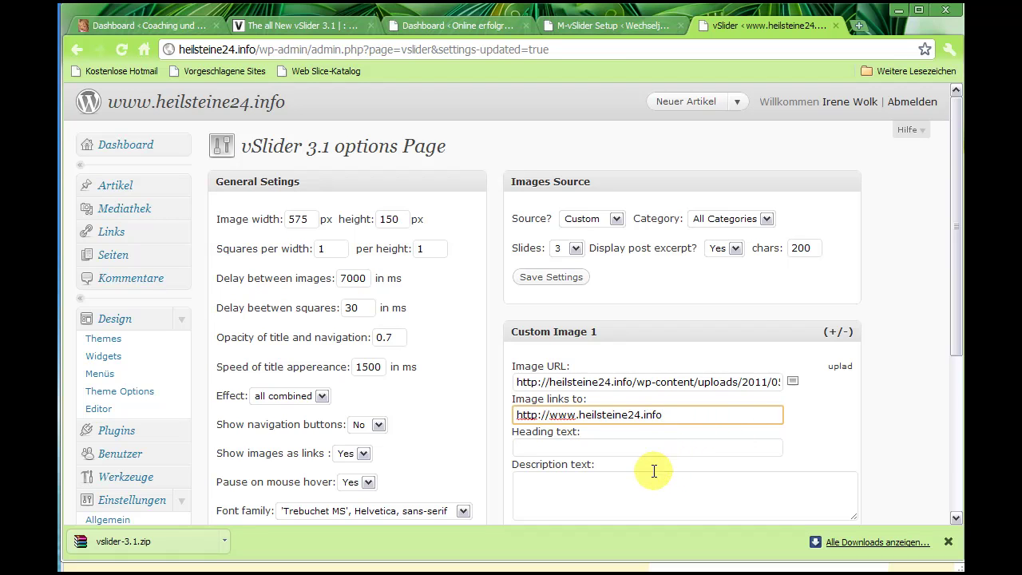
Step: Give Custom Image 1 the heading "Das ist eine Blume" and the description "die ist wunderschön", and save its settings
click(541, 450)
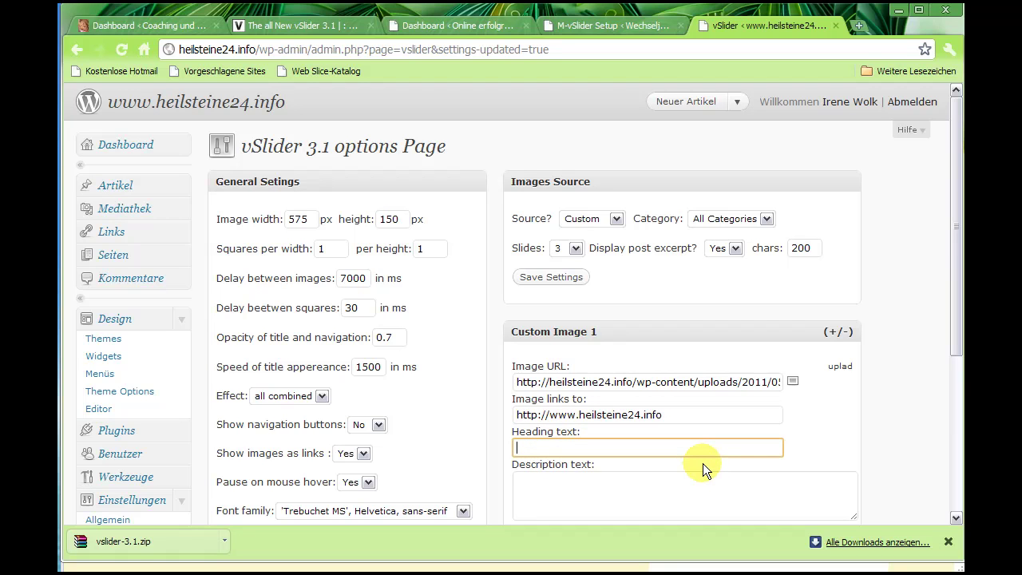
text(Das ist eine Blume)
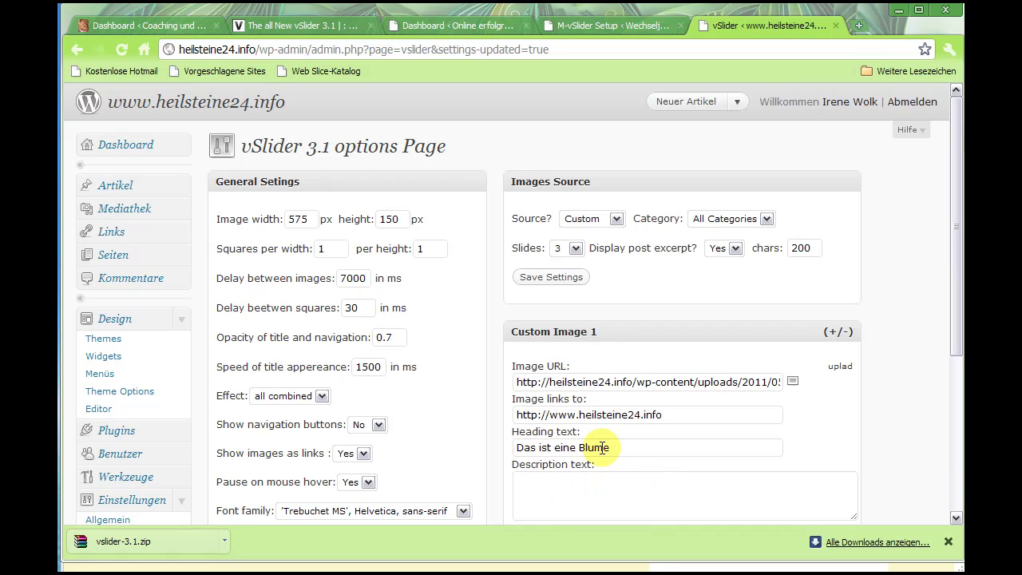
click(573, 492)
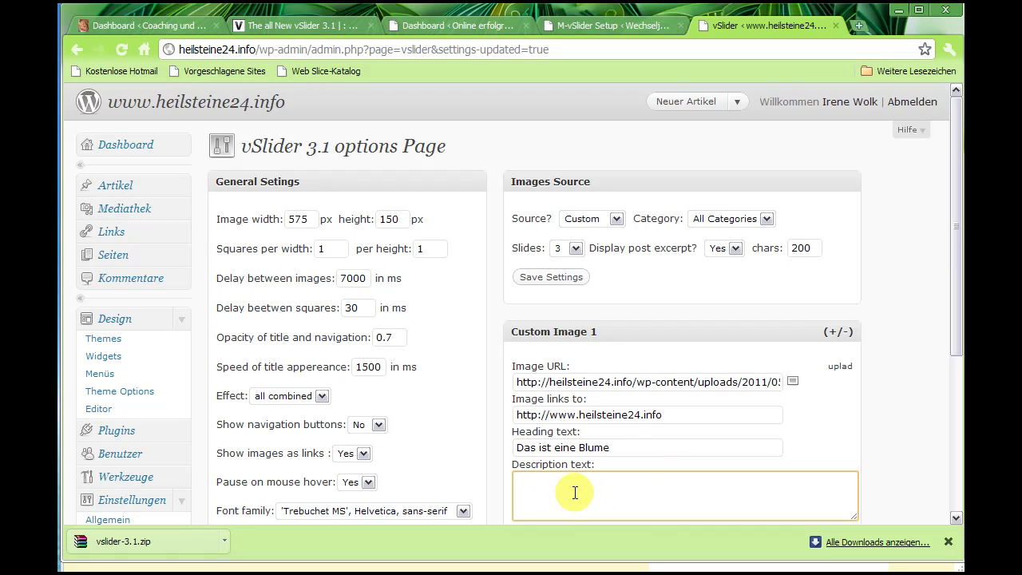
text(die ist wunderschön)
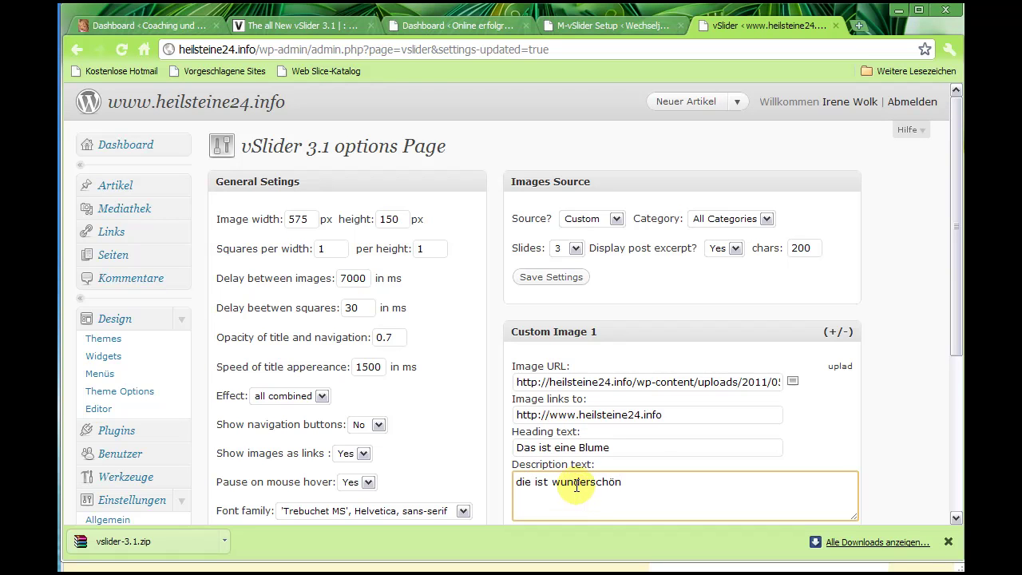
scroll(885, 305, down, 2)
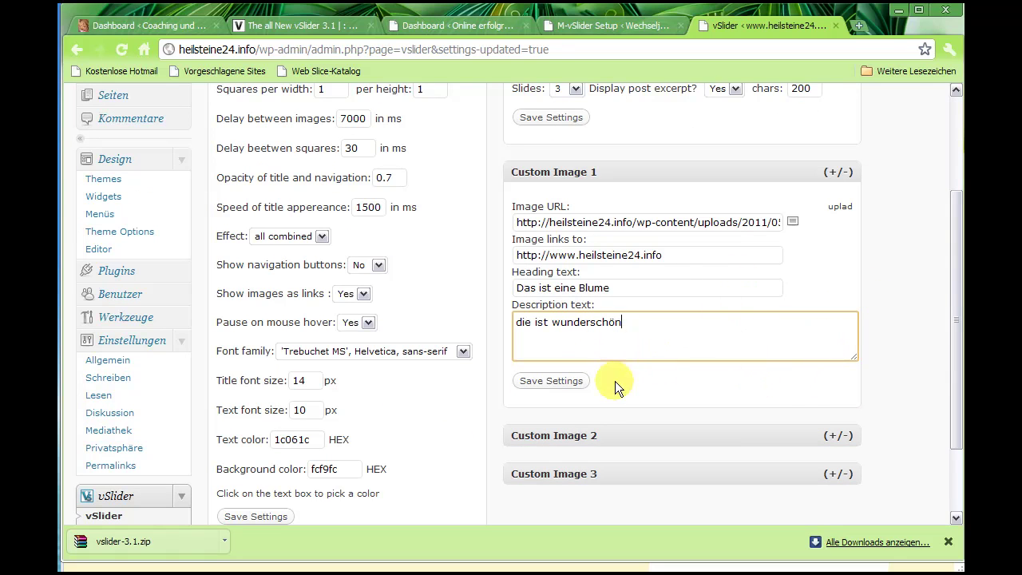
click(549, 383)
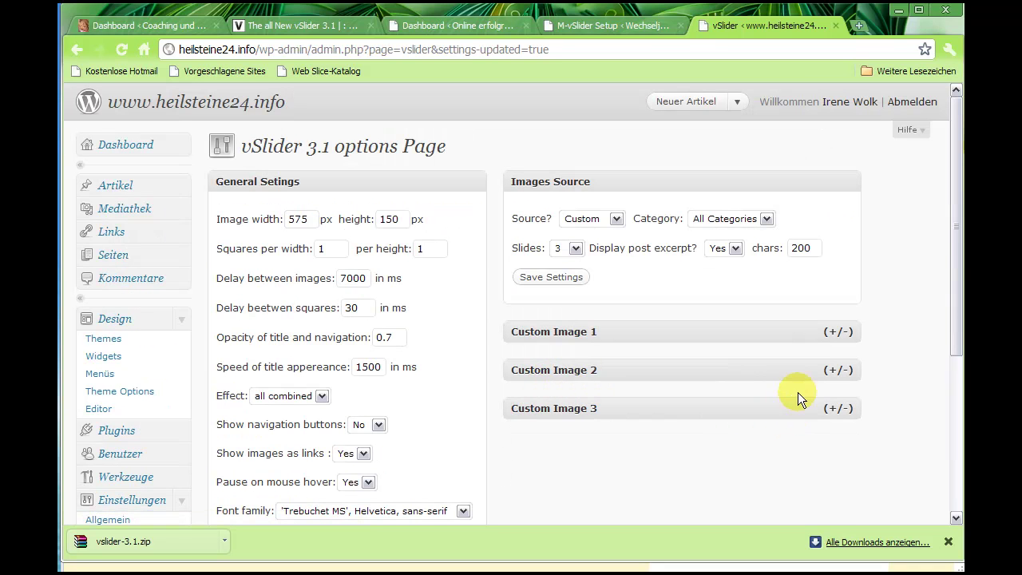
Step: Upload blume2.jpg from the desktop for Custom Image 2 and use it as slider image in full size (600 × 157)
click(840, 371)
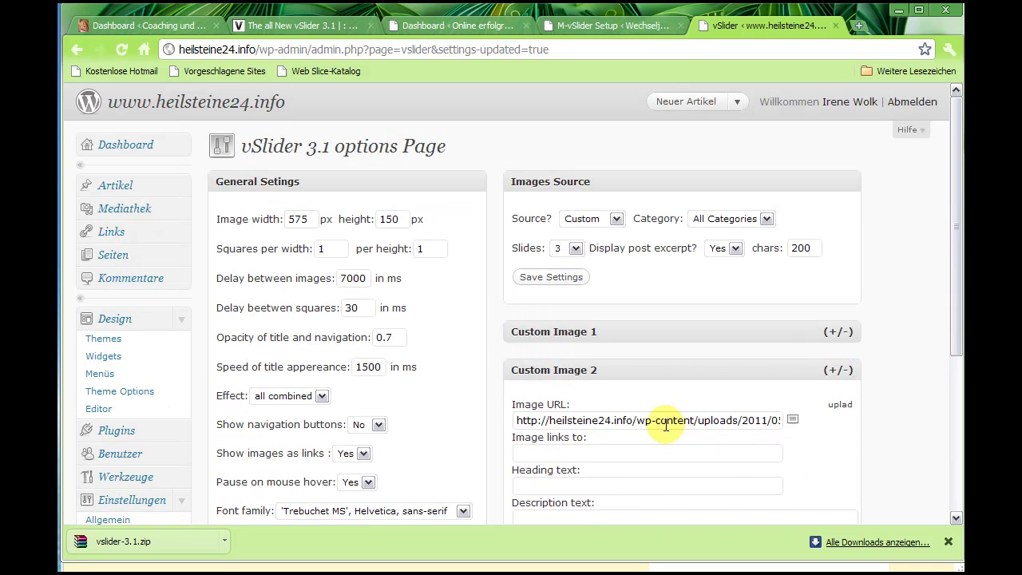
click(793, 417)
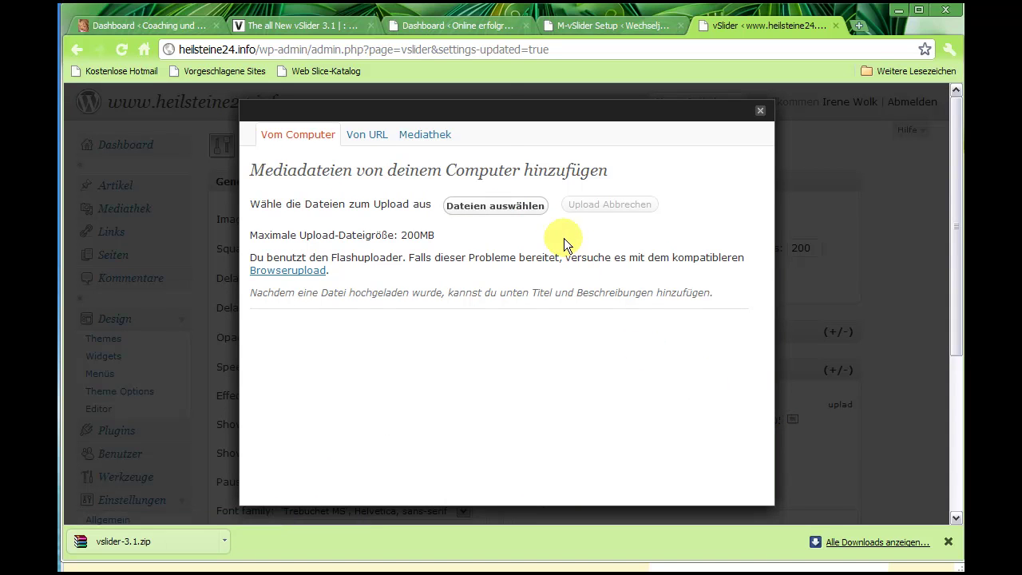
click(507, 209)
click(338, 158)
click(472, 299)
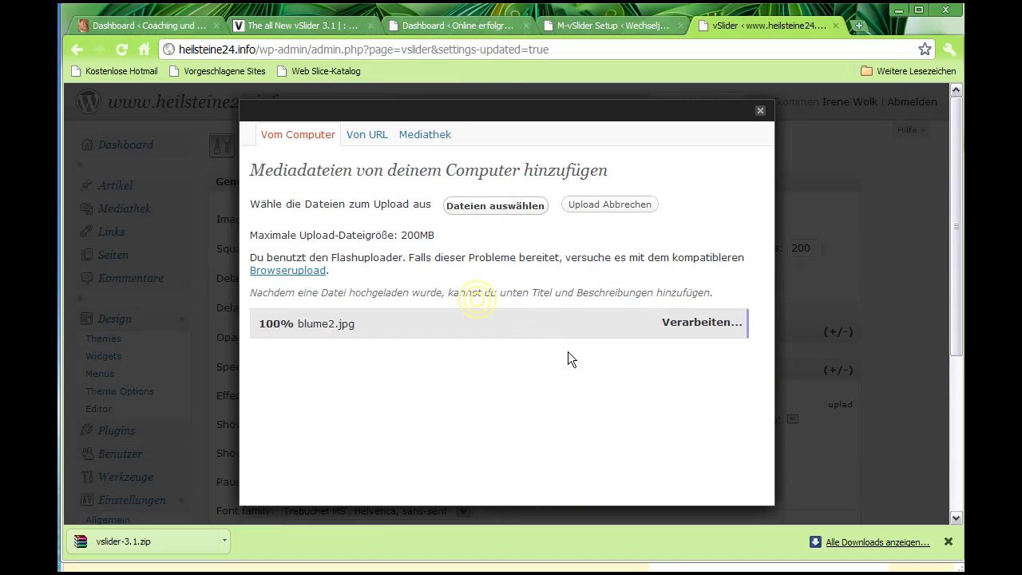
scroll(659, 395, down, 5)
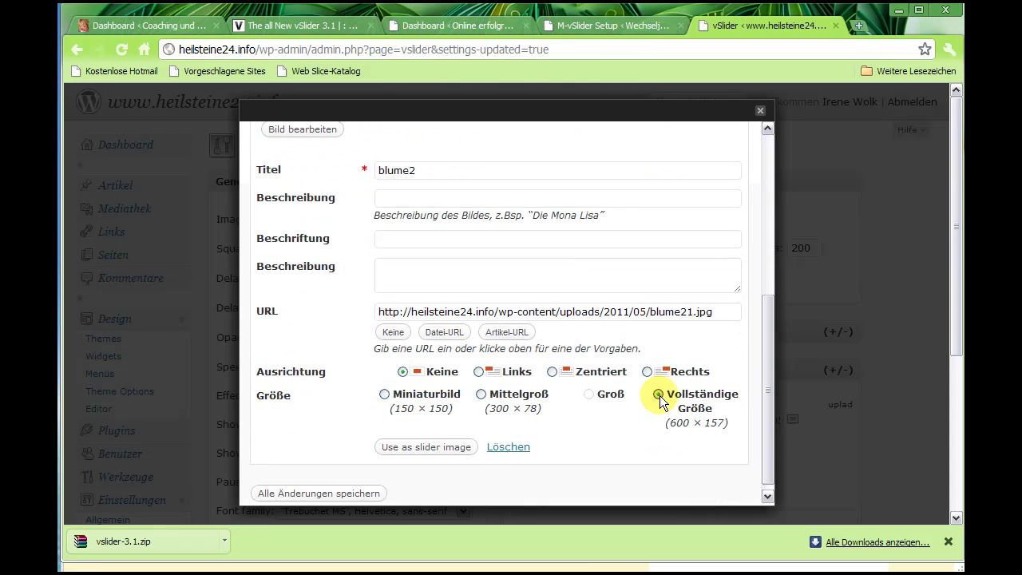
click(449, 446)
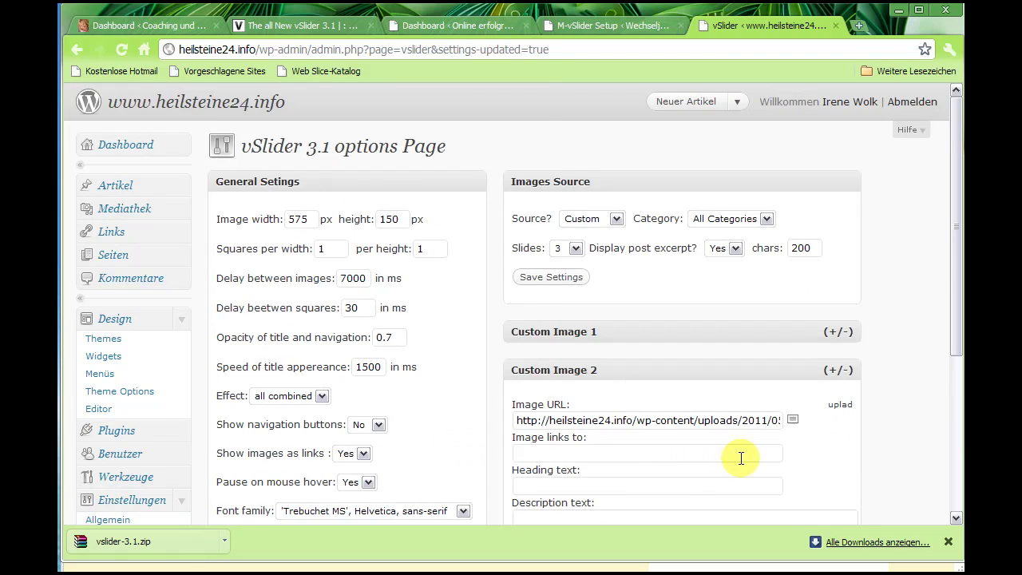
Step: Give Custom Image 2 the heading "Blume 2" and the description "auch die ist sehr schön", and save its settings
scroll(740, 457, down, 1)
click(539, 407)
click(540, 408)
text(Blume 2)
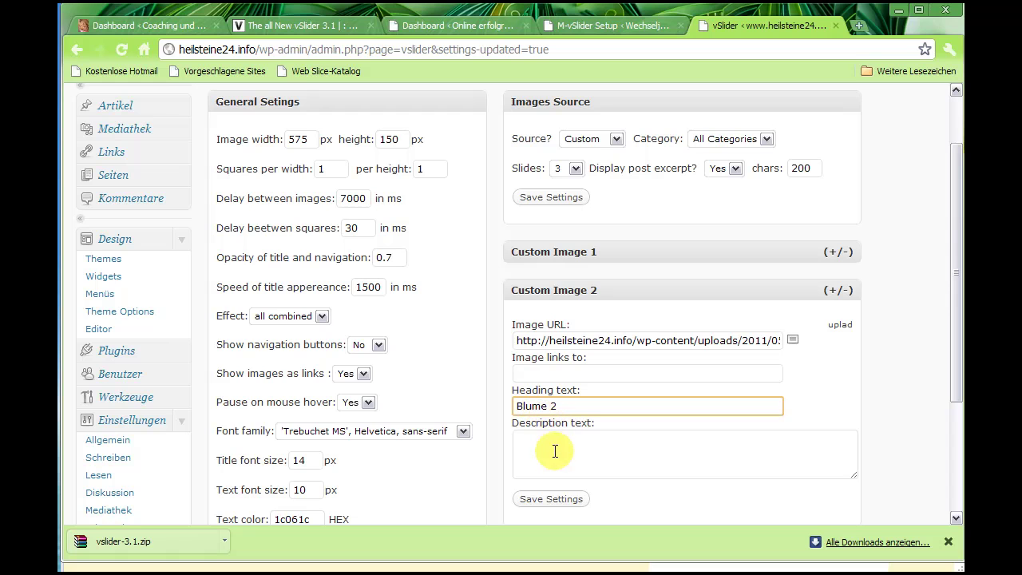
click(555, 451)
text(au)
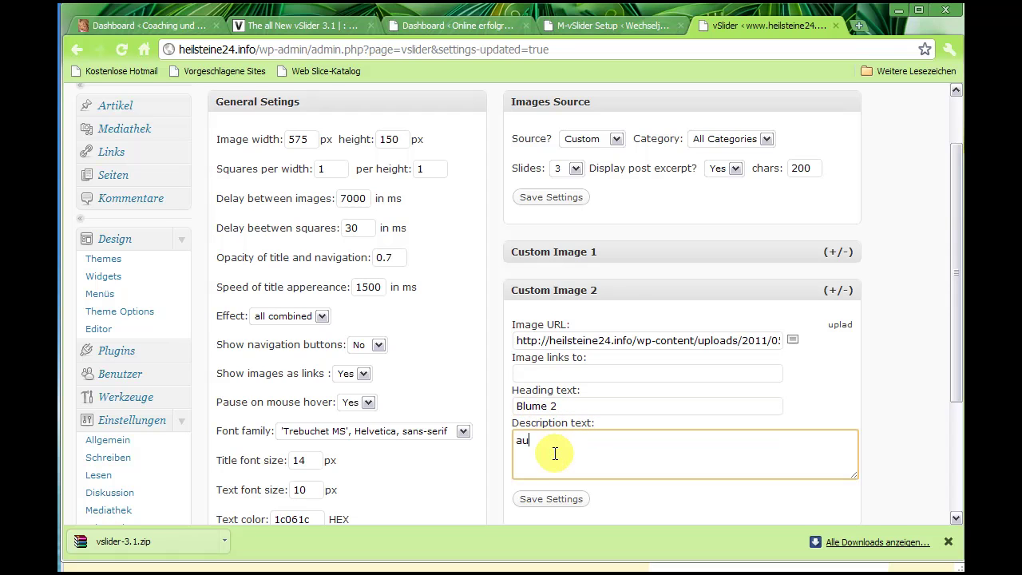
text(ch die ist sehr schön)
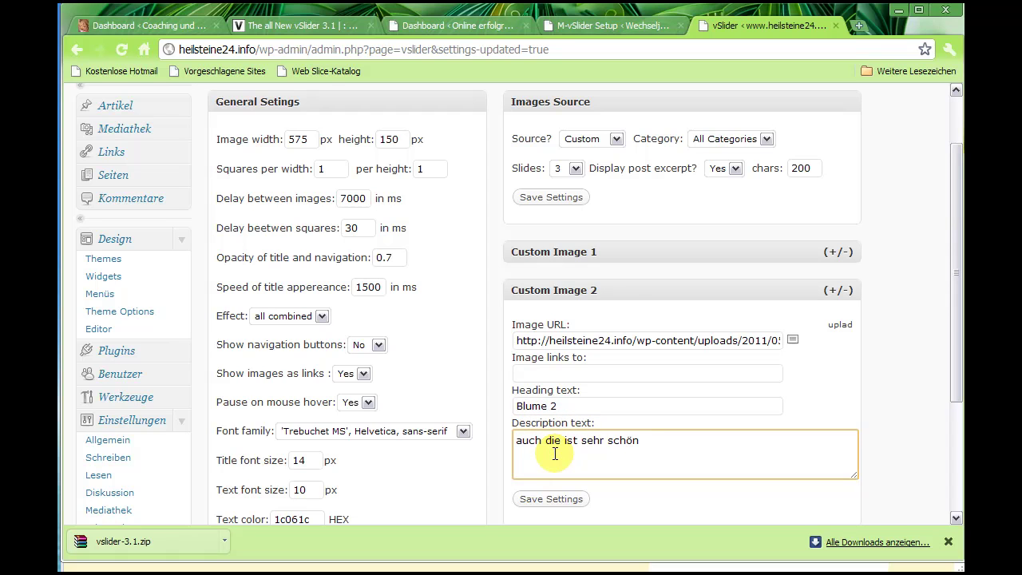
click(570, 499)
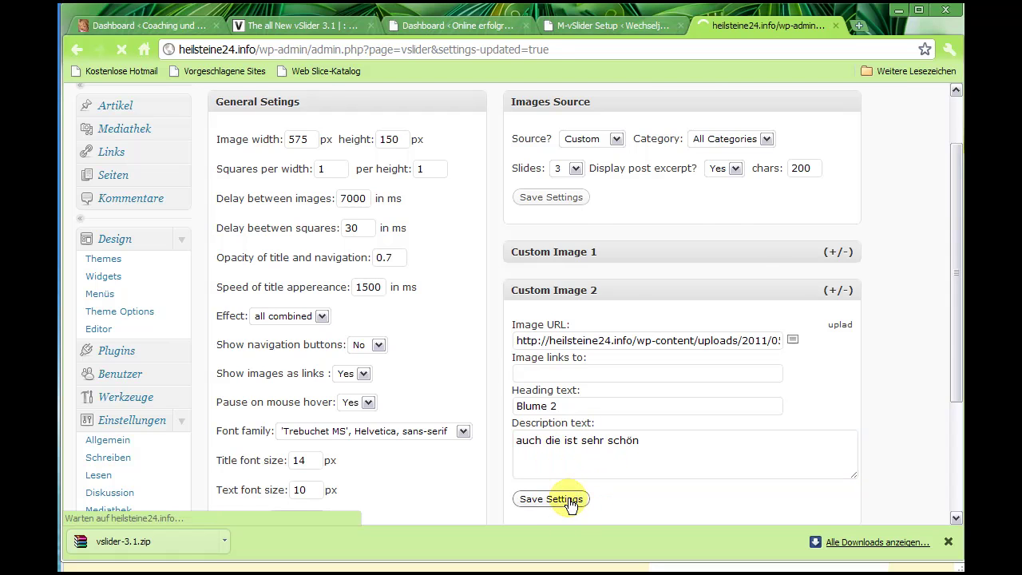
Step: Upload blume3.jpg from the desktop for Custom Image 3 and use it as slider image in full size (600 × 157)
click(832, 412)
click(792, 456)
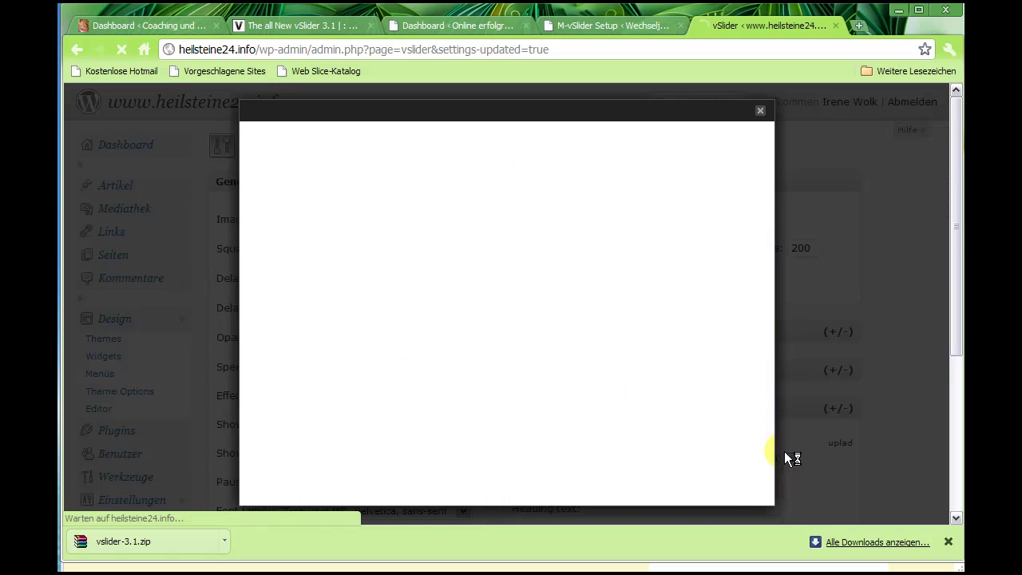
click(502, 209)
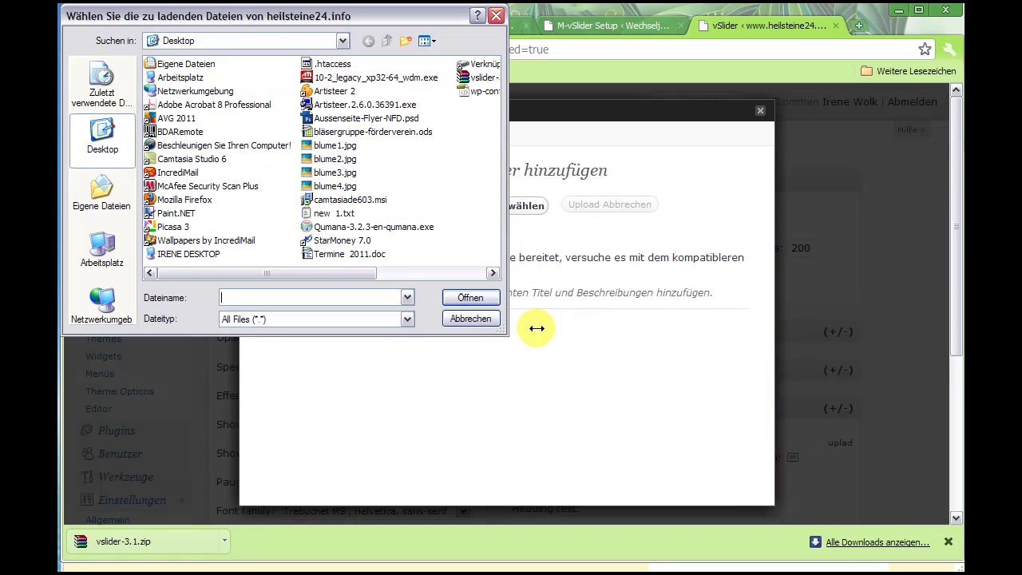
click(339, 172)
click(470, 297)
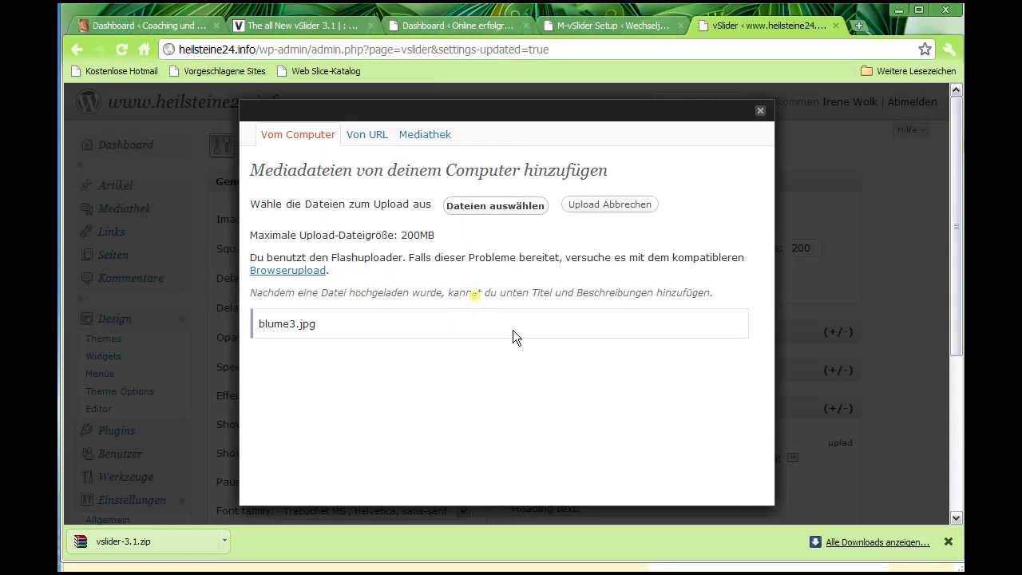
scroll(675, 407, down, 5)
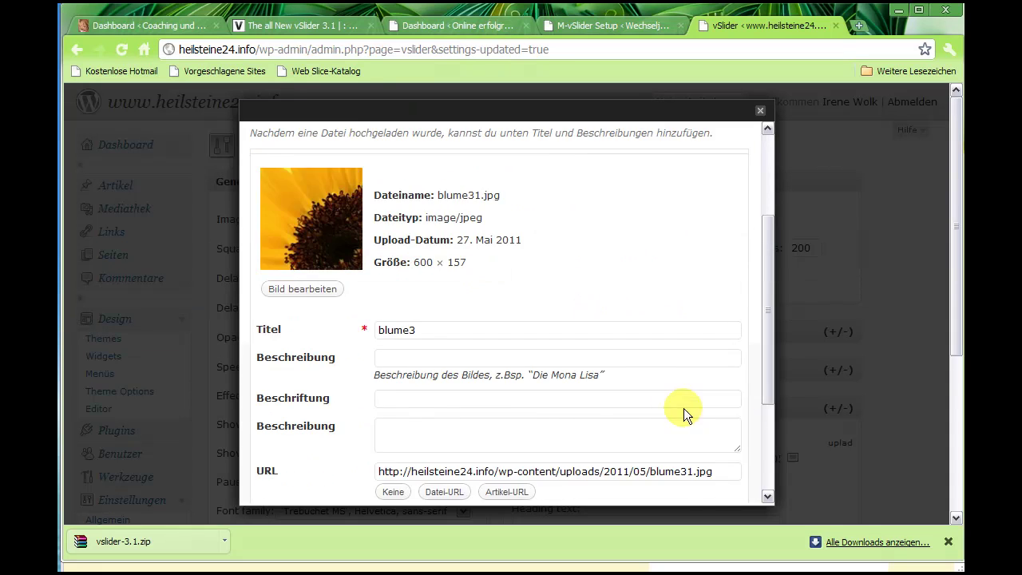
click(405, 438)
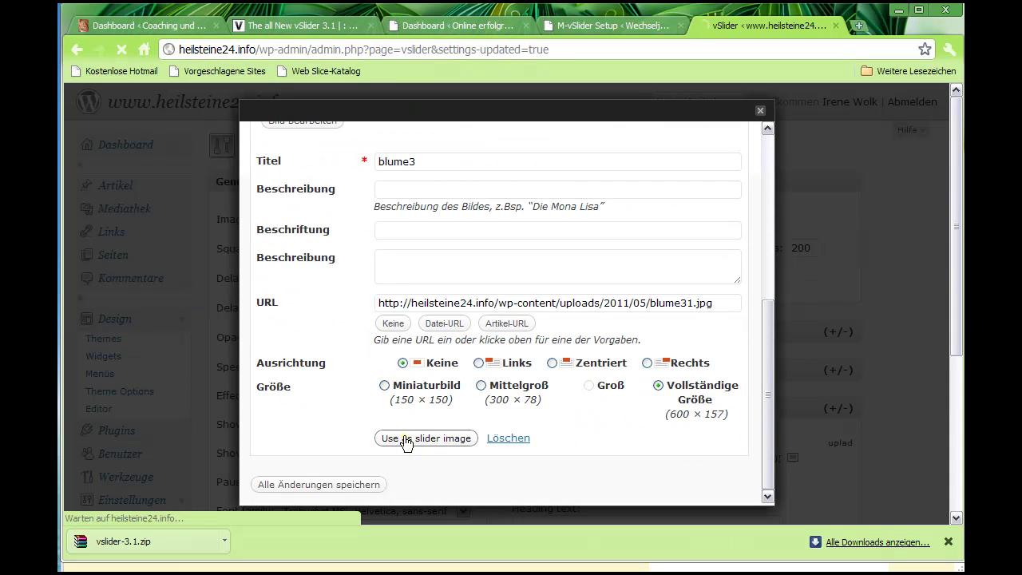
Step: Give Custom Image 3 the heading "Blume 3" and the description "Und auch sehr schön", and save its settings
scroll(703, 485, down, 2)
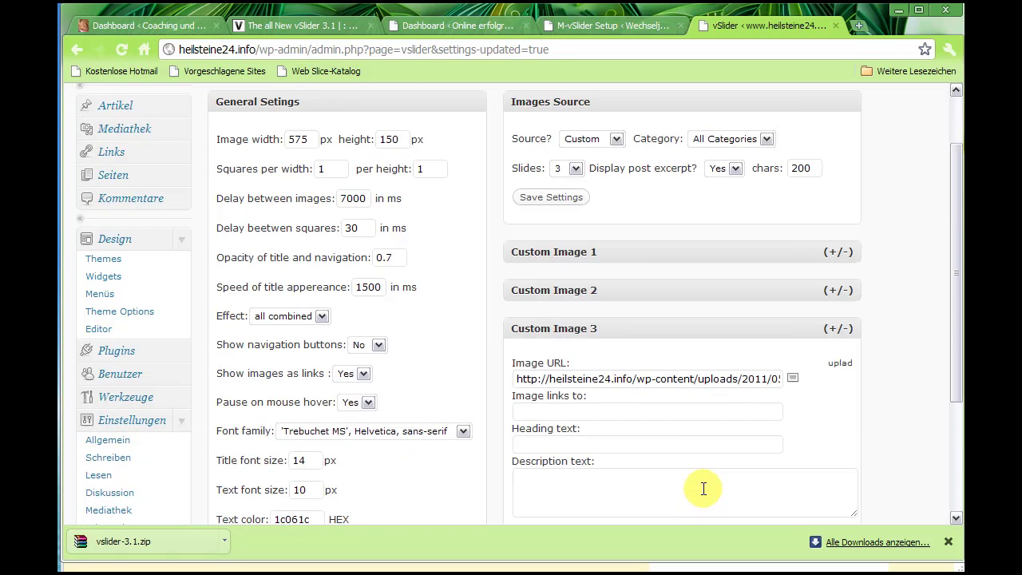
click(535, 365)
text(Blume 3)
click(563, 410)
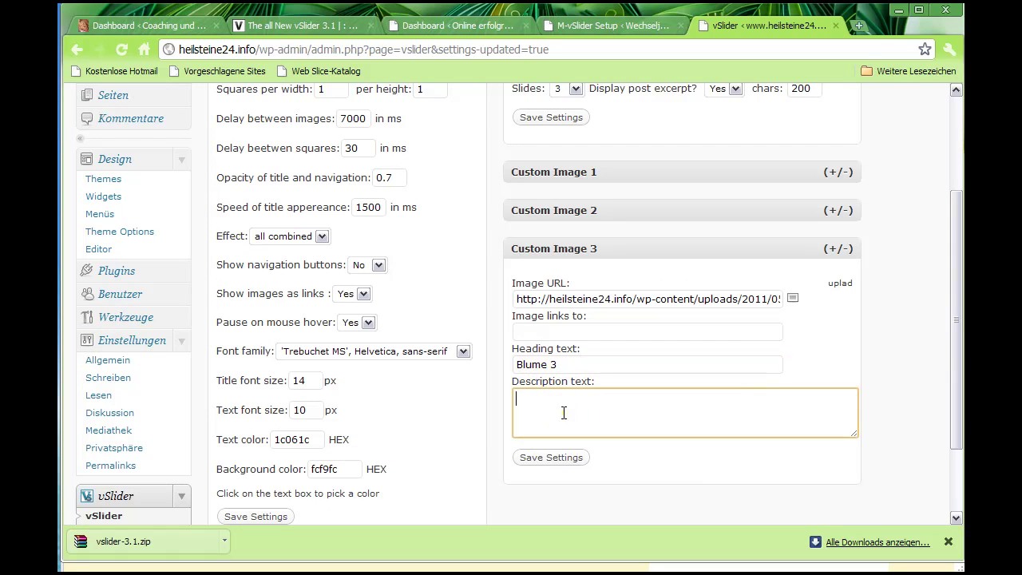
text(Und sehr schön)
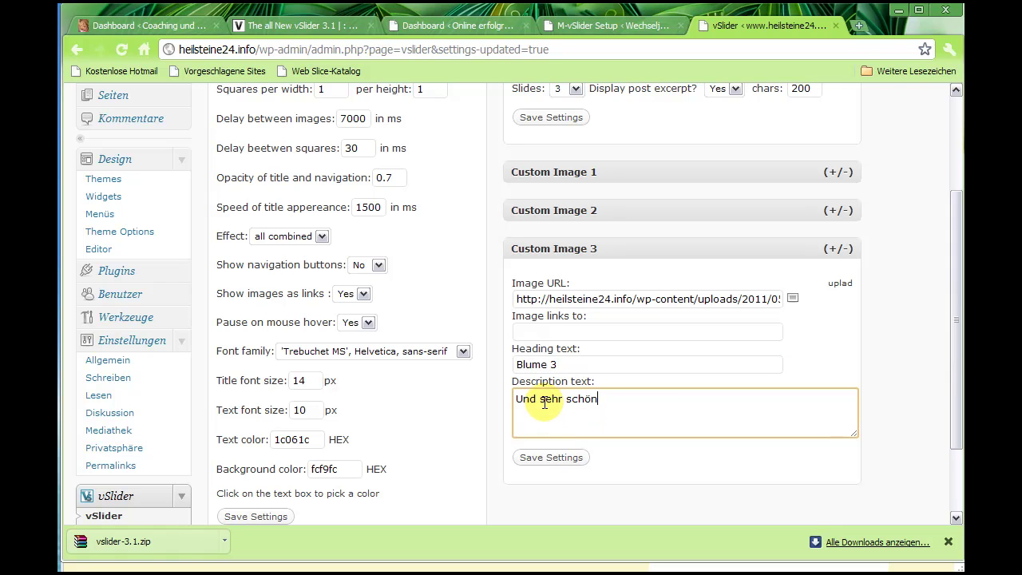
click(542, 401)
text(auch)
click(560, 460)
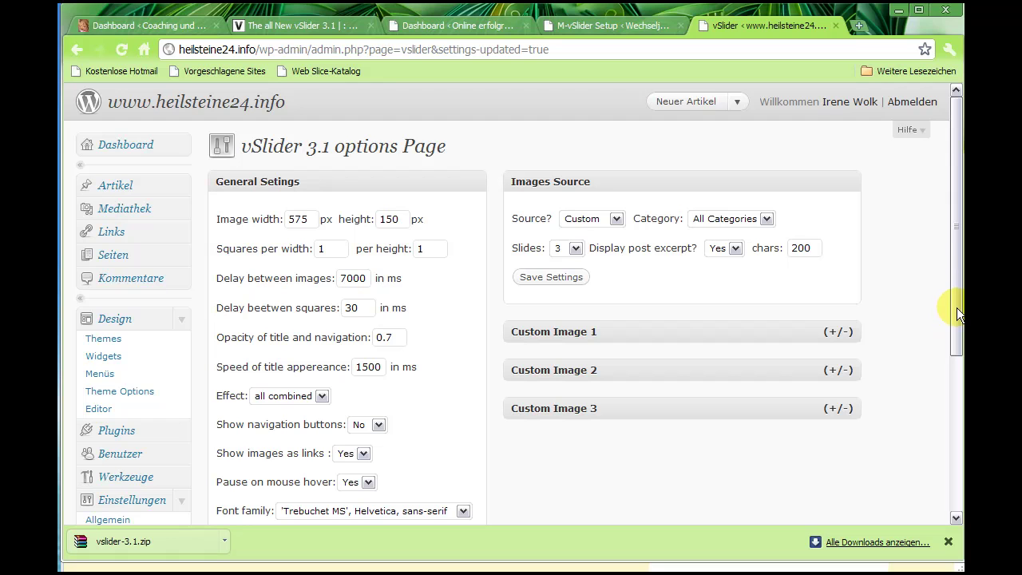
Step: Copy the [vslider] shortcode from the installation instructions on the VibeThemes page about vSlider 3.1
mouse_move(955, 291)
mouse_down()
mouse_move(956, 457)
mouse_move(940, 298)
mouse_up()
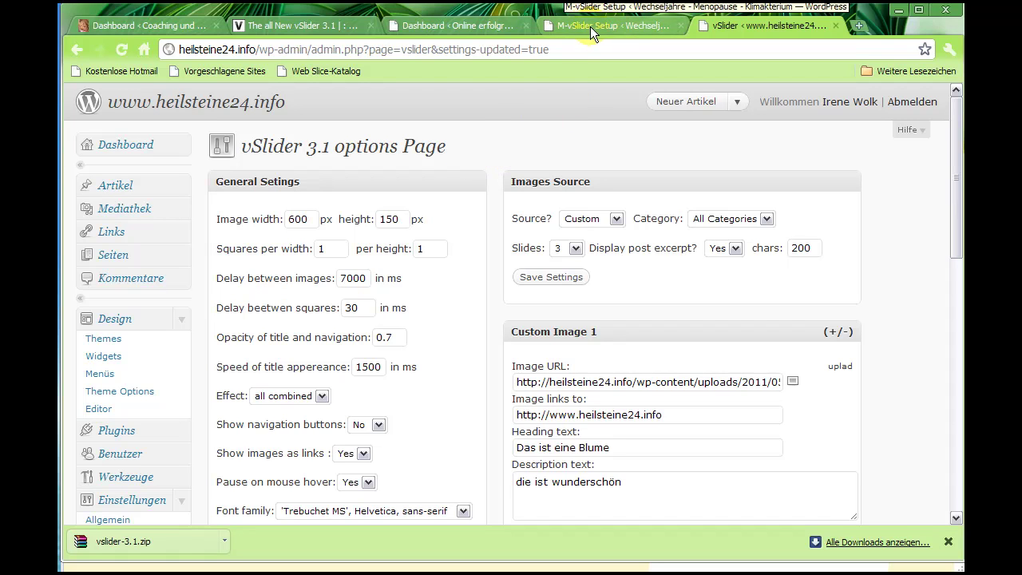
click(568, 25)
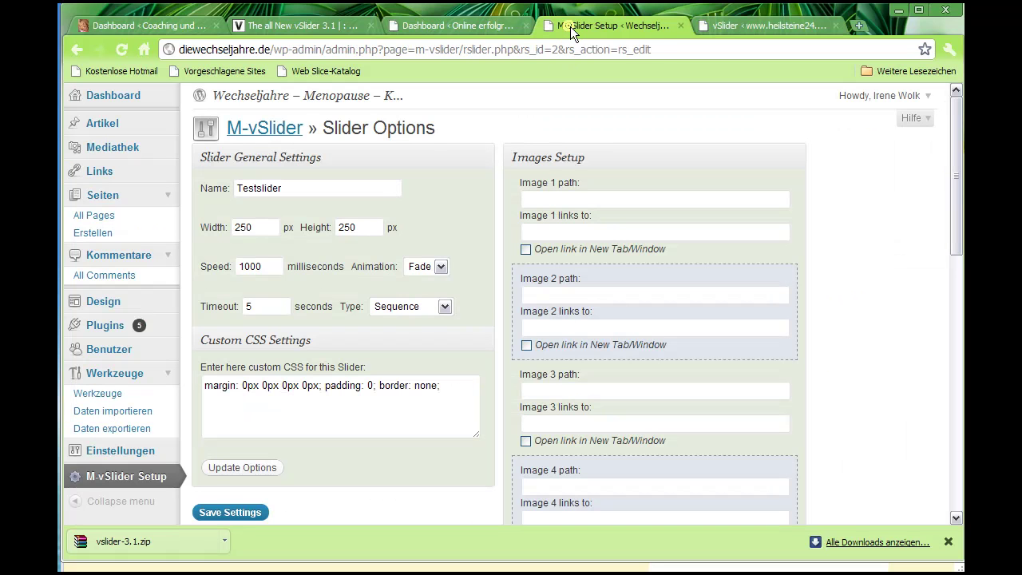
click(289, 29)
scroll(477, 245, down, 3)
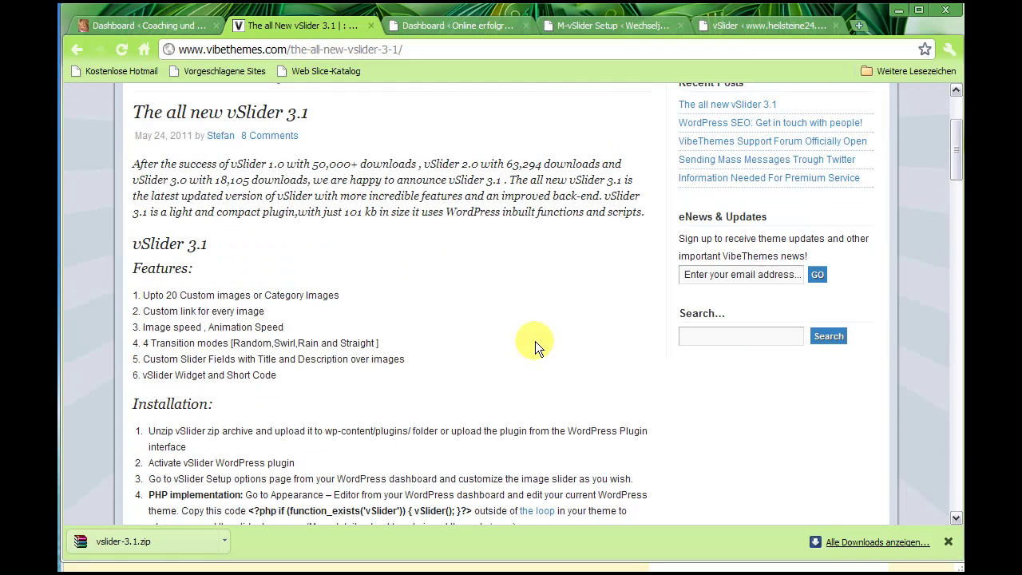
scroll(531, 328, down, 1)
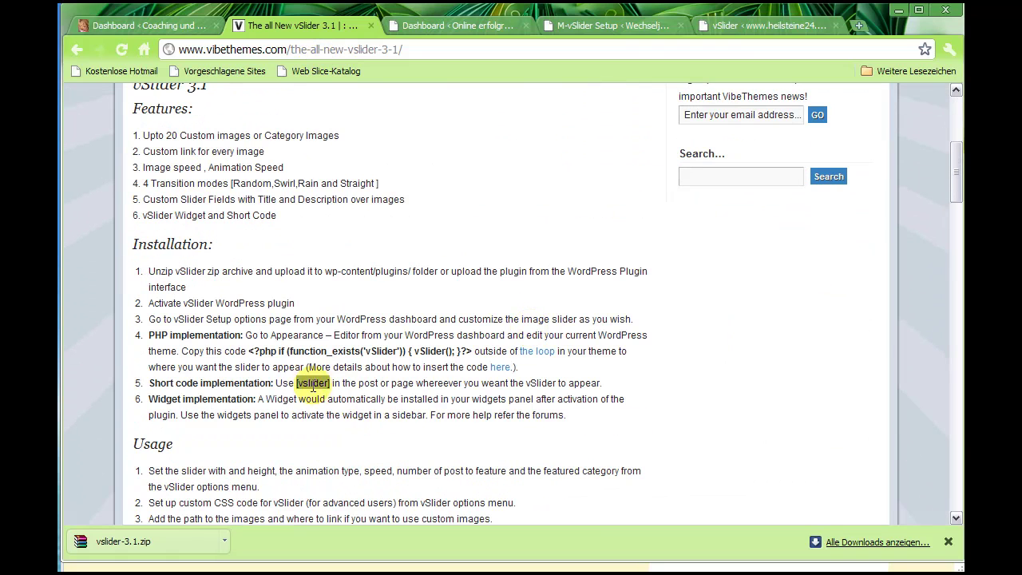
drag(295, 383, 329, 383)
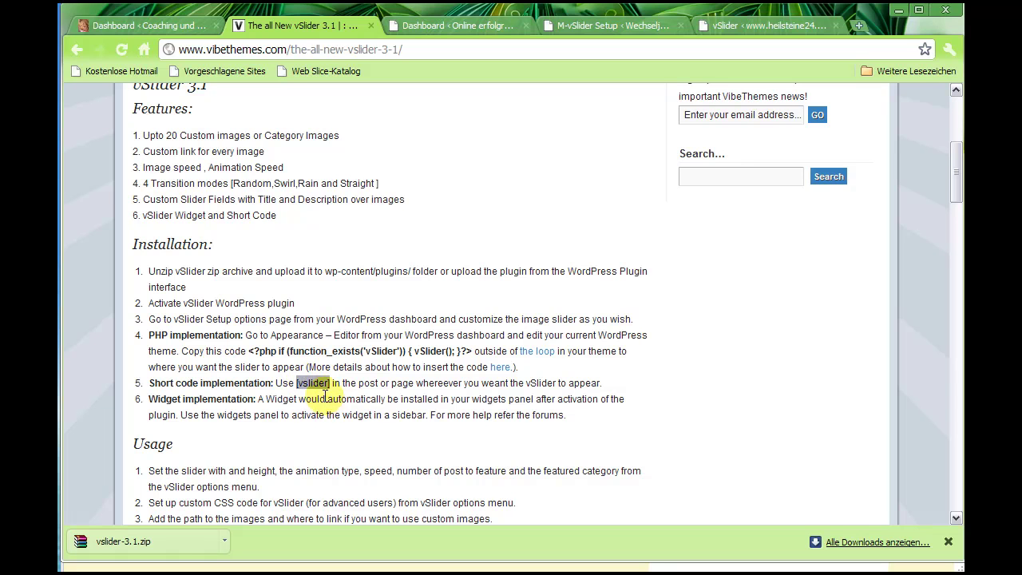
click(334, 385)
drag(334, 384, 294, 383)
right_click(314, 387)
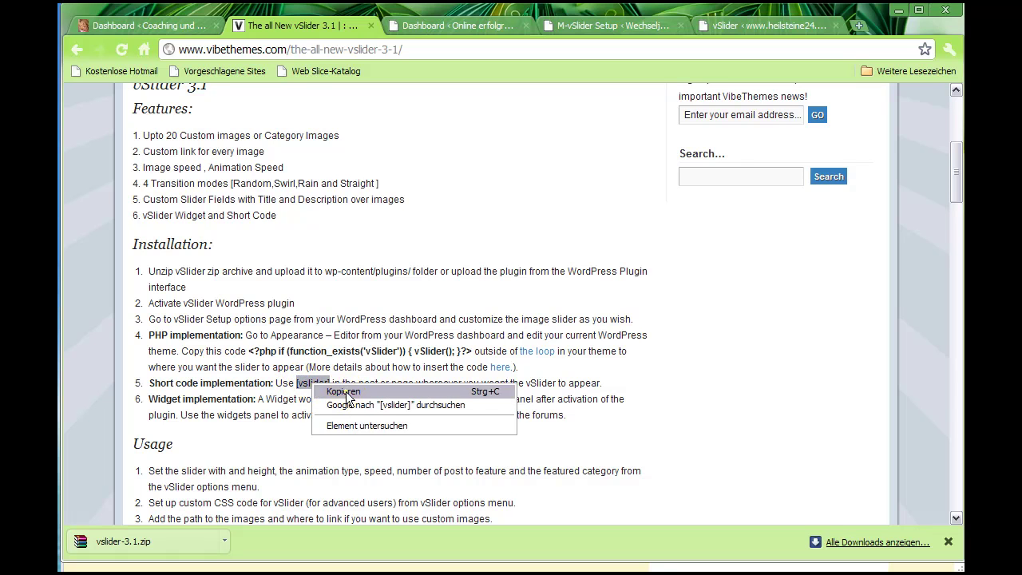
click(339, 391)
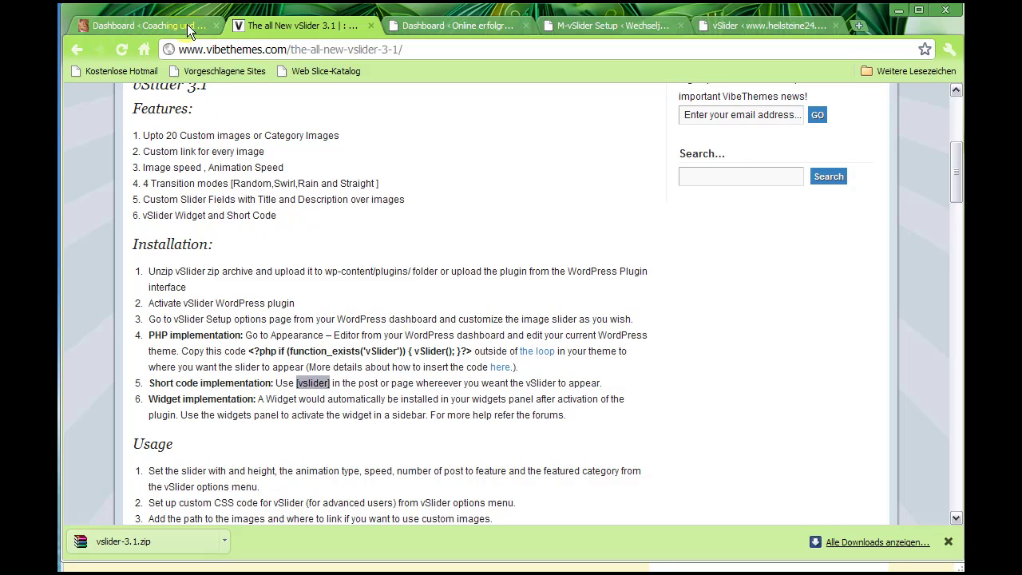
Step: Go to the heilsteine24.info widget management and add a Text widget to the First Top Widget Area below the existing one
click(728, 26)
scroll(207, 324, down, 4)
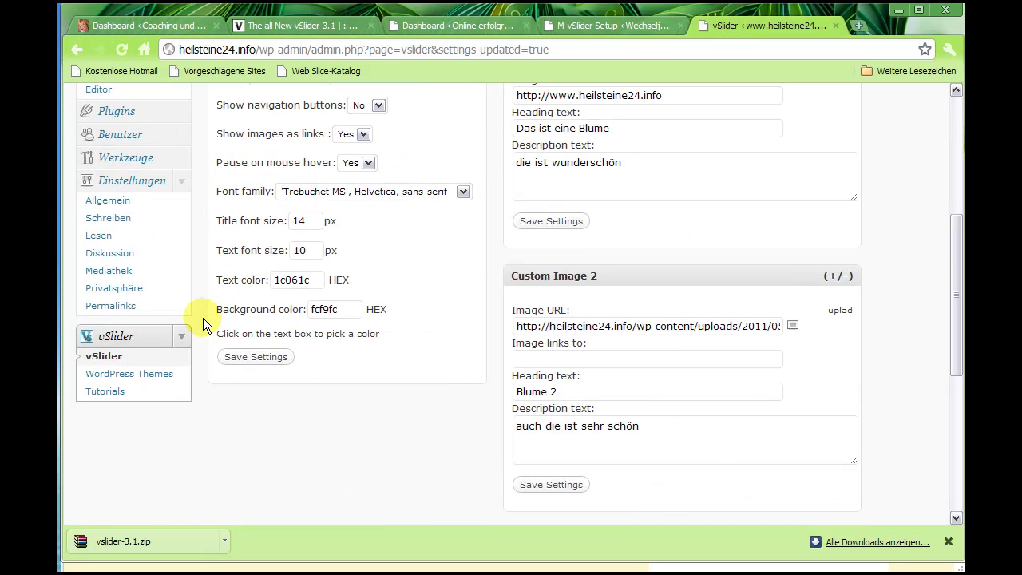
scroll(203, 318, up, 3)
click(116, 280)
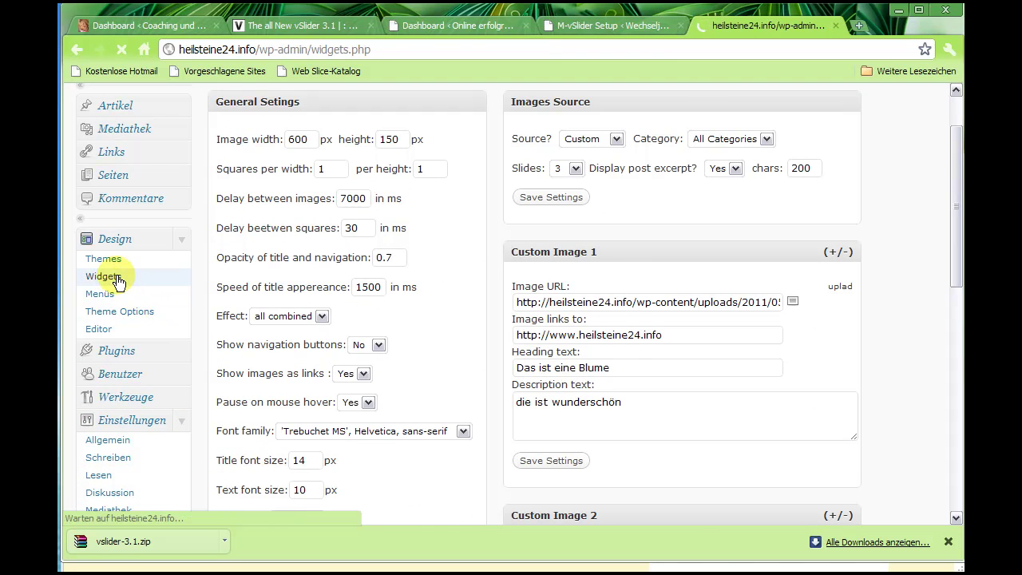
scroll(672, 327, down, 4)
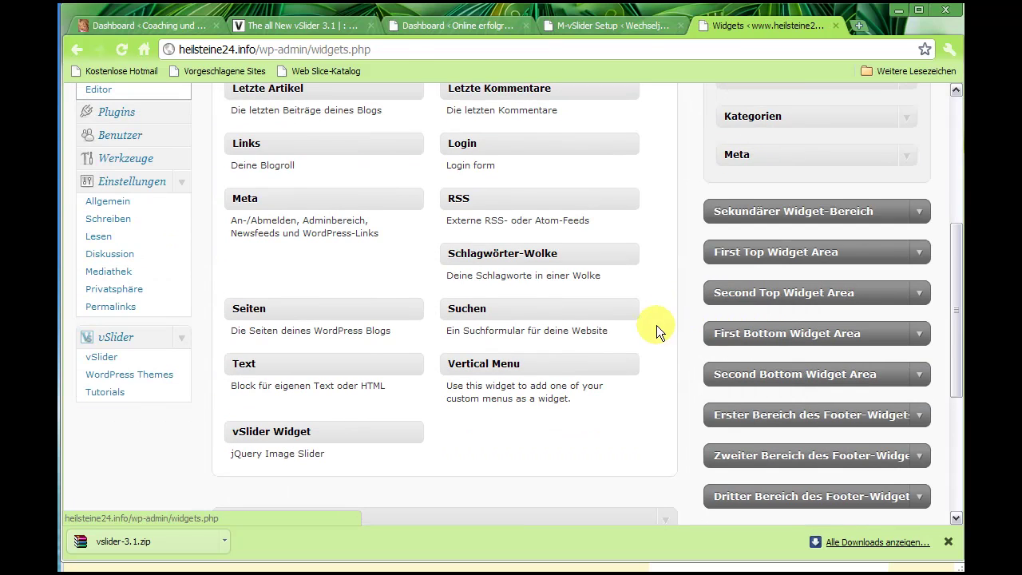
click(920, 255)
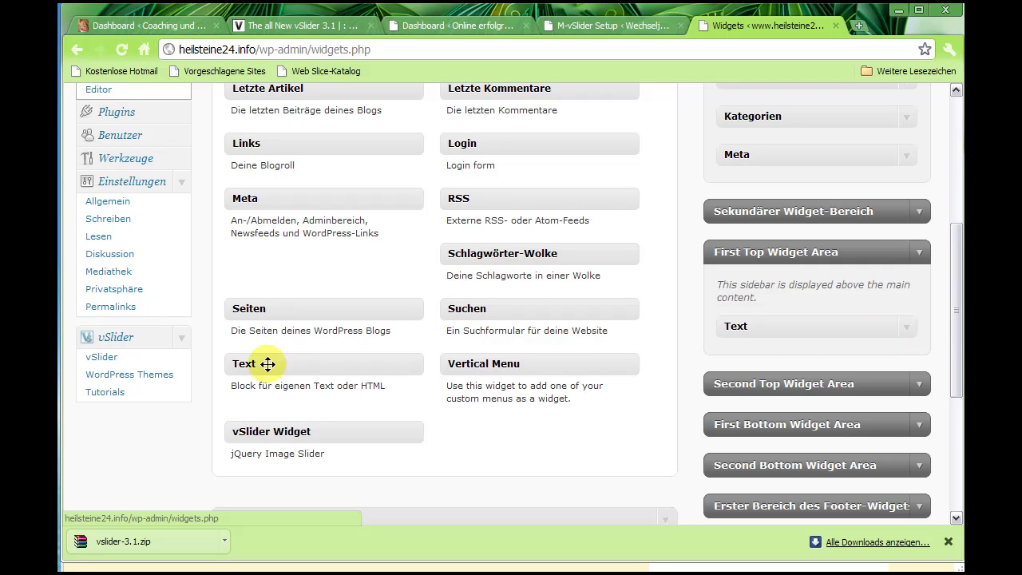
drag(264, 360, 762, 365)
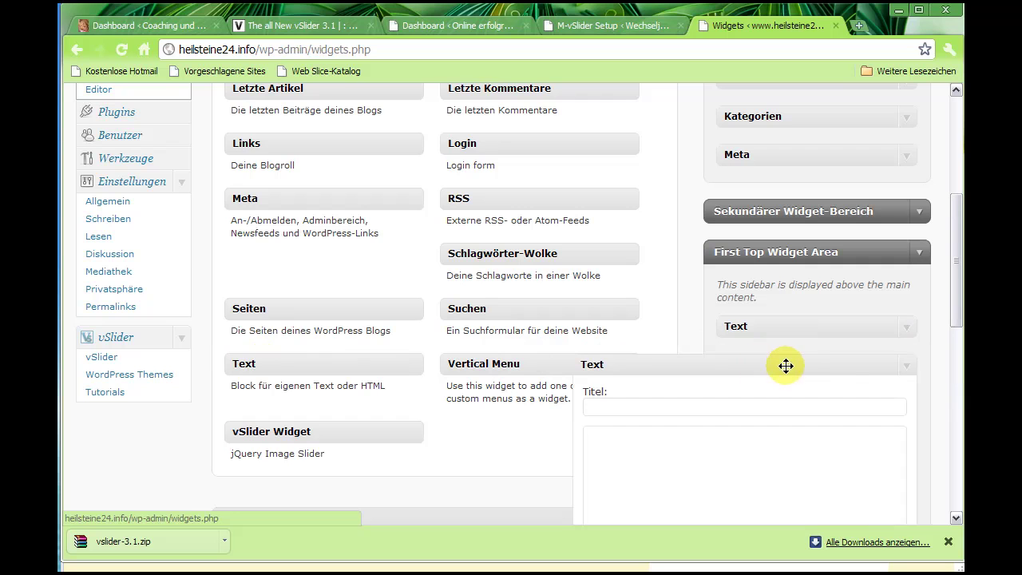
Step: Paste the [vslider] shortcode as the content of the new Text widget, save it and collapse the widget
click(650, 461)
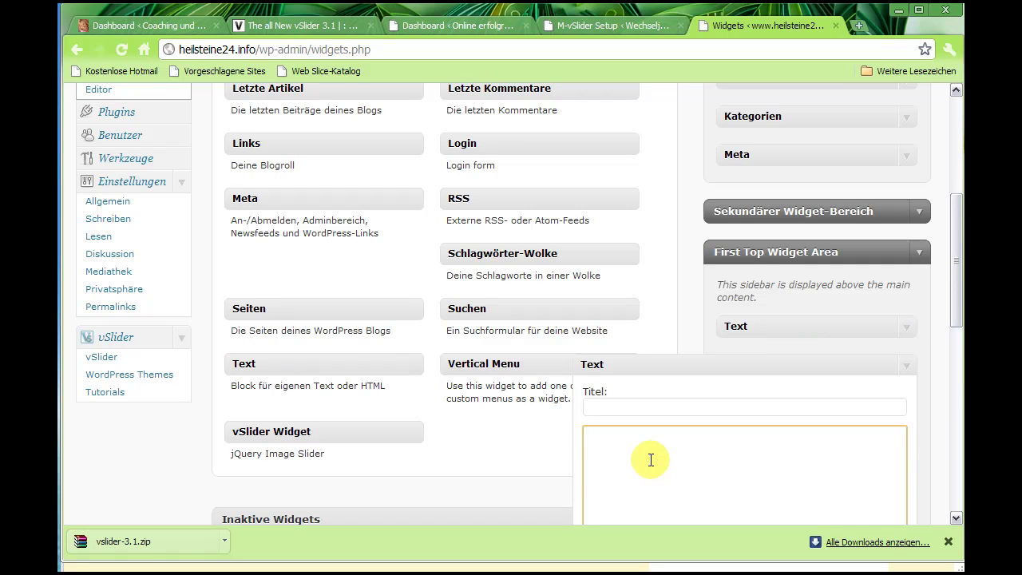
key(ctrl+v)
scroll(799, 404, down, 1)
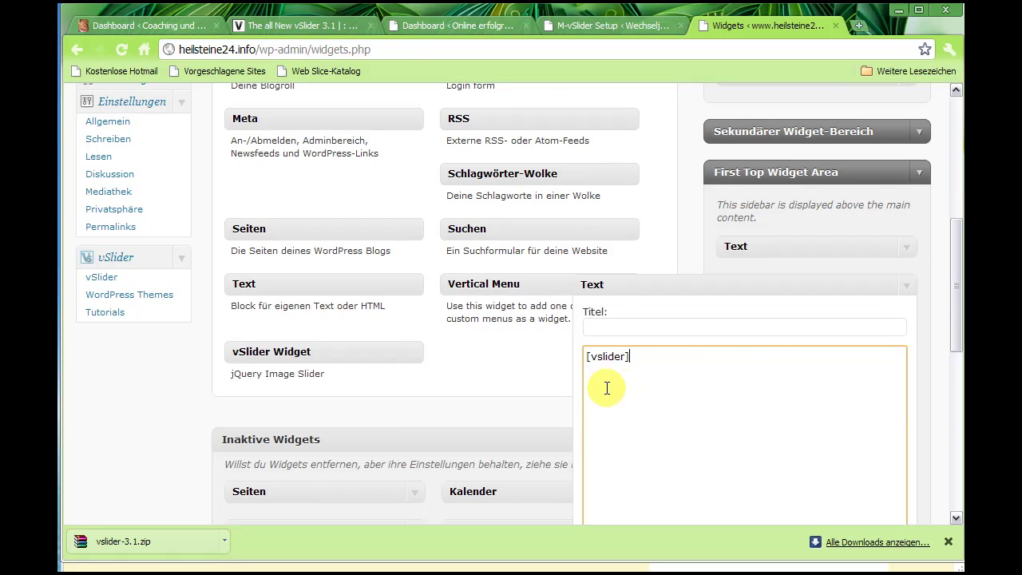
scroll(768, 370, down, 2)
click(868, 509)
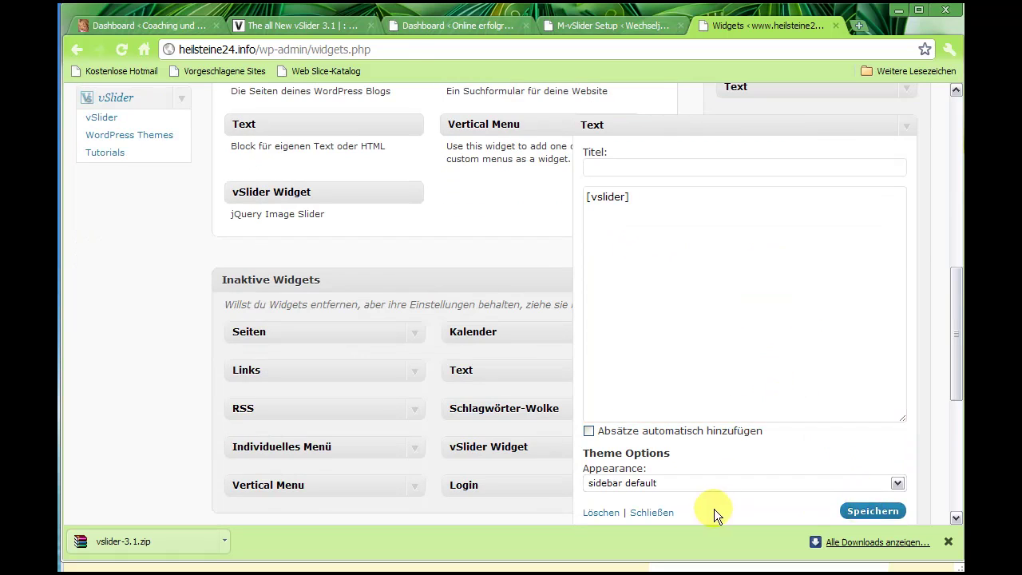
click(655, 512)
Step: Remove the older, upper Text widget from the First Top Widget Area by returning it to the available widgets
scroll(849, 403, up, 3)
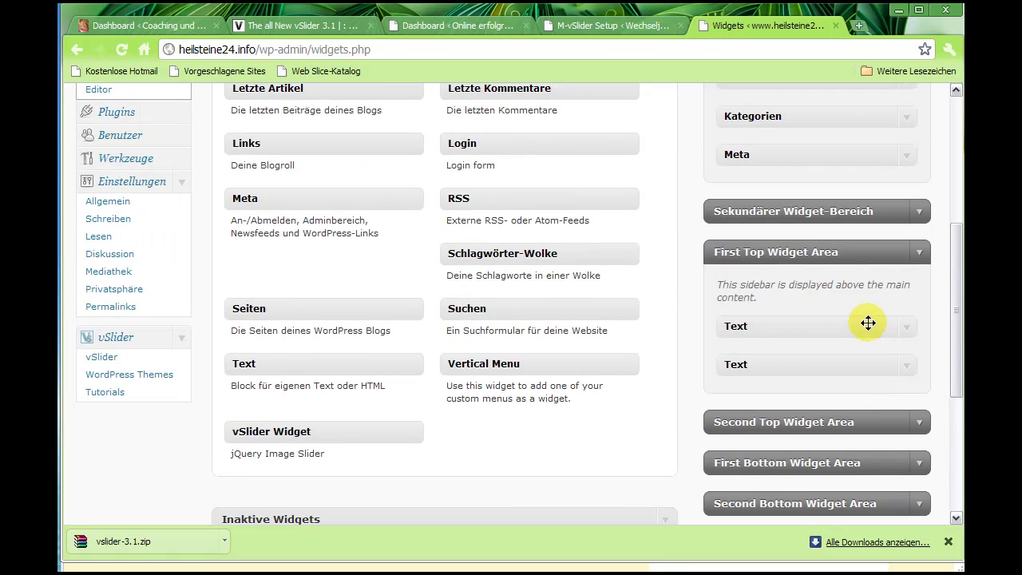
drag(844, 325, 346, 271)
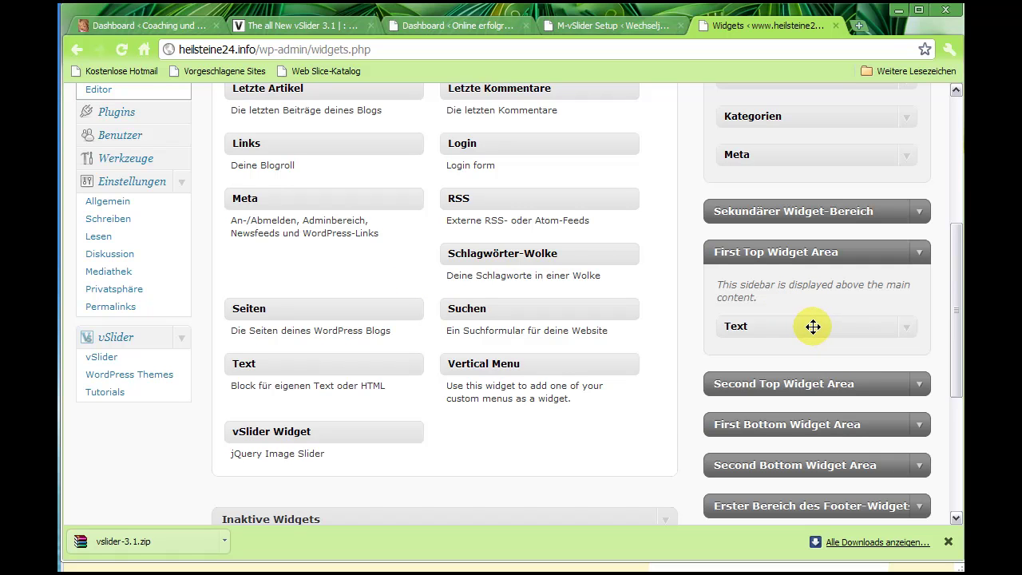
Step: Open the heilsteine24.info site in a new tab and check how the image slider runs above the first article
scroll(540, 341, up, 5)
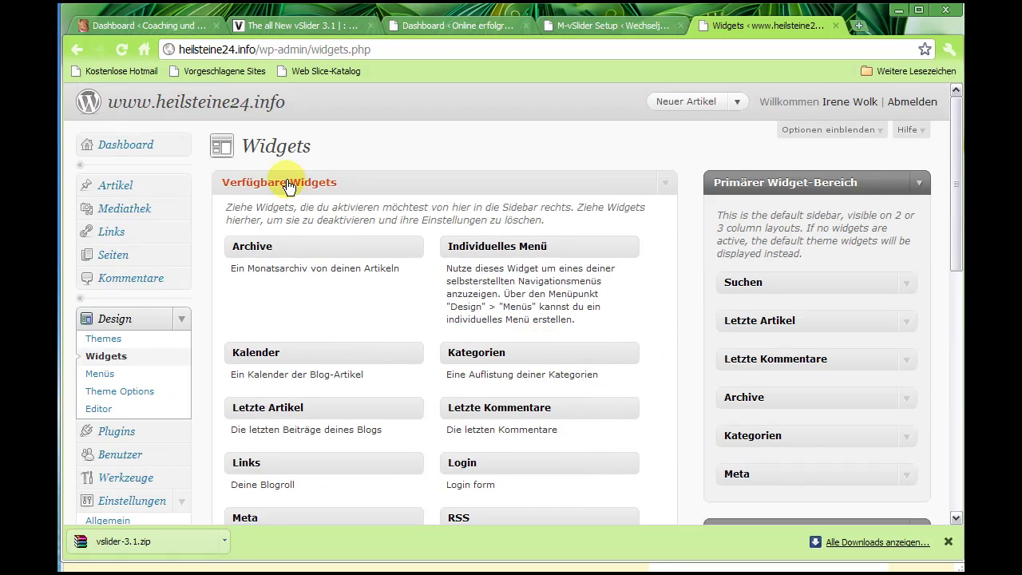
right_click(205, 105)
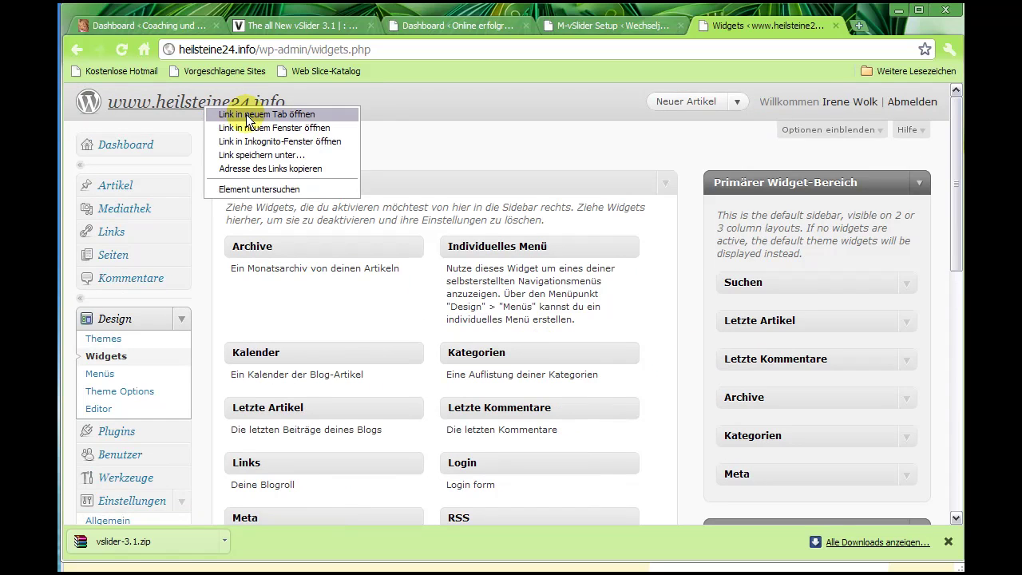
click(246, 114)
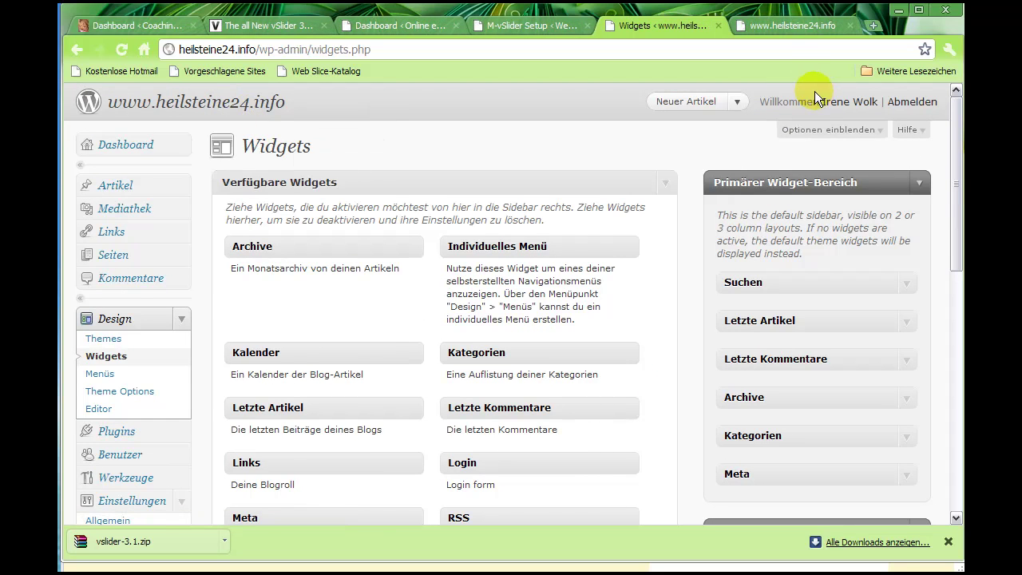
click(771, 27)
scroll(956, 153, down, 1)
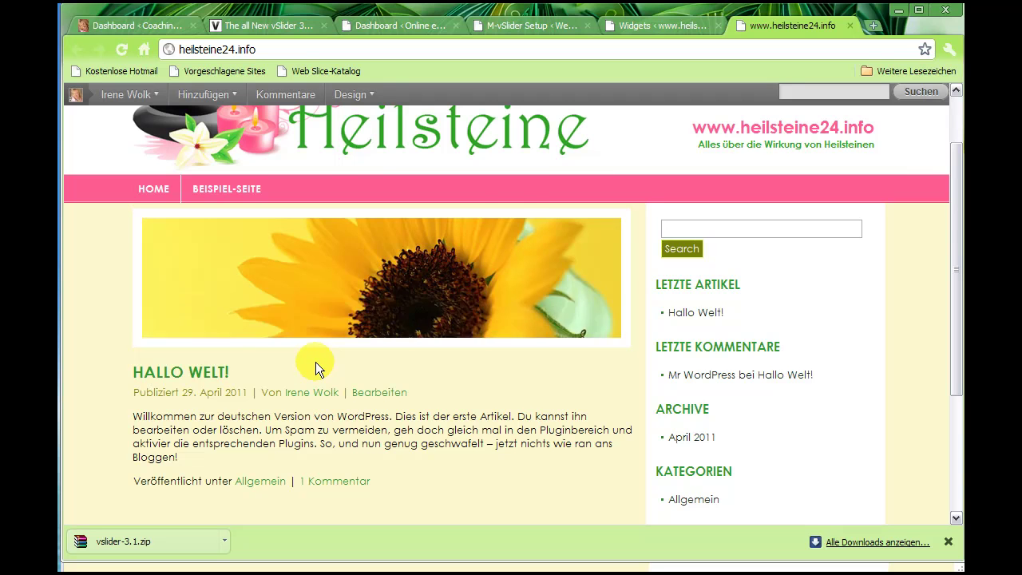
click(497, 364)
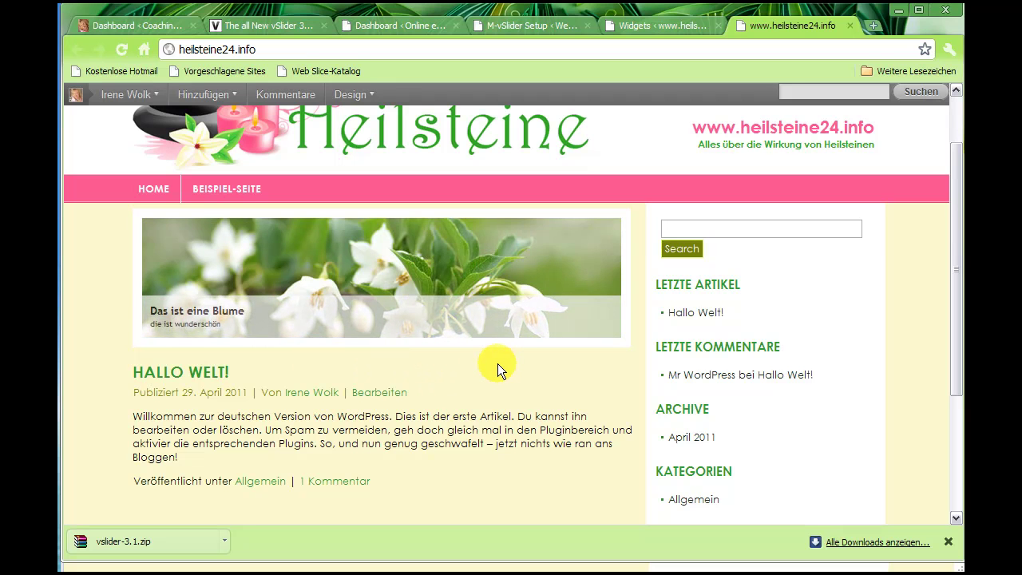